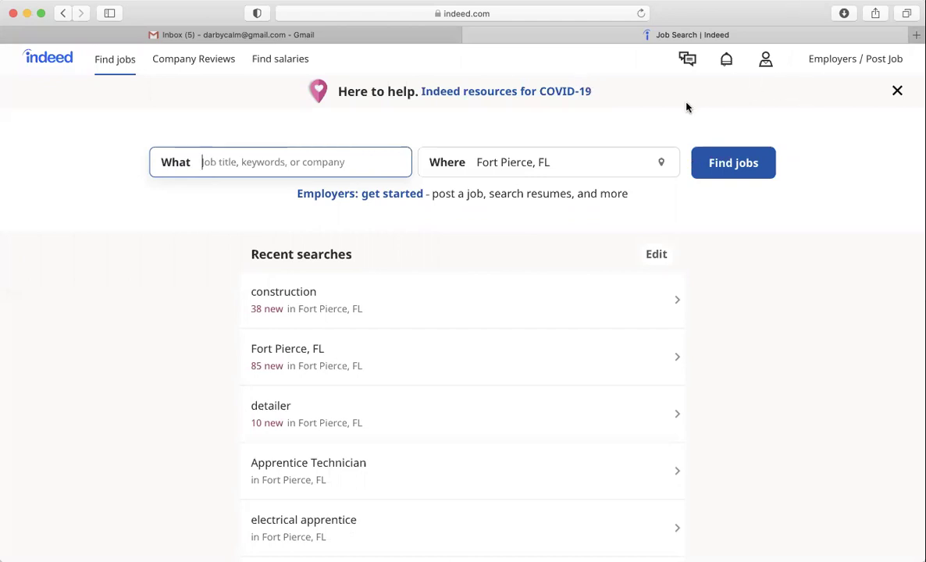
# Open Indeed's Help Center from the account menu in the top bar
pyautogui.click(765, 64)
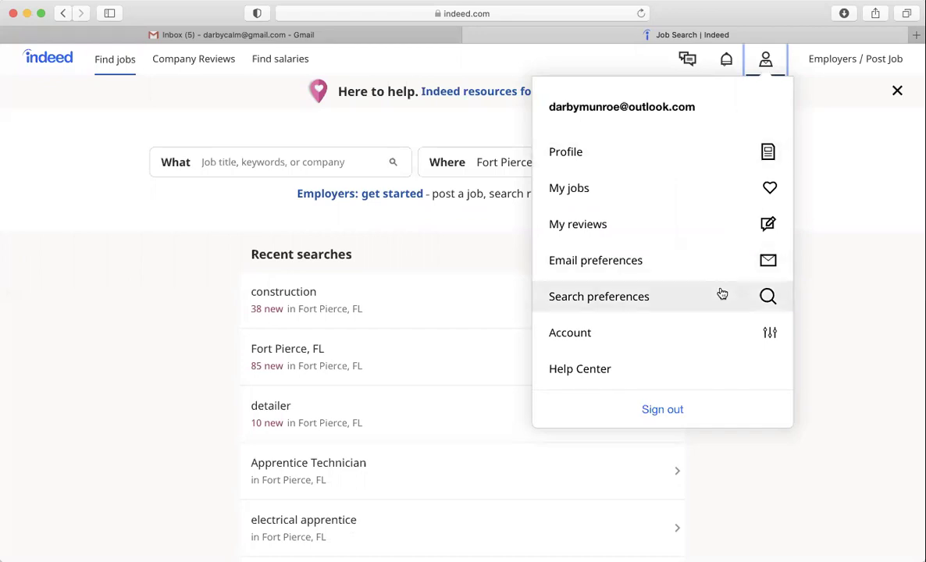
pyautogui.click(583, 370)
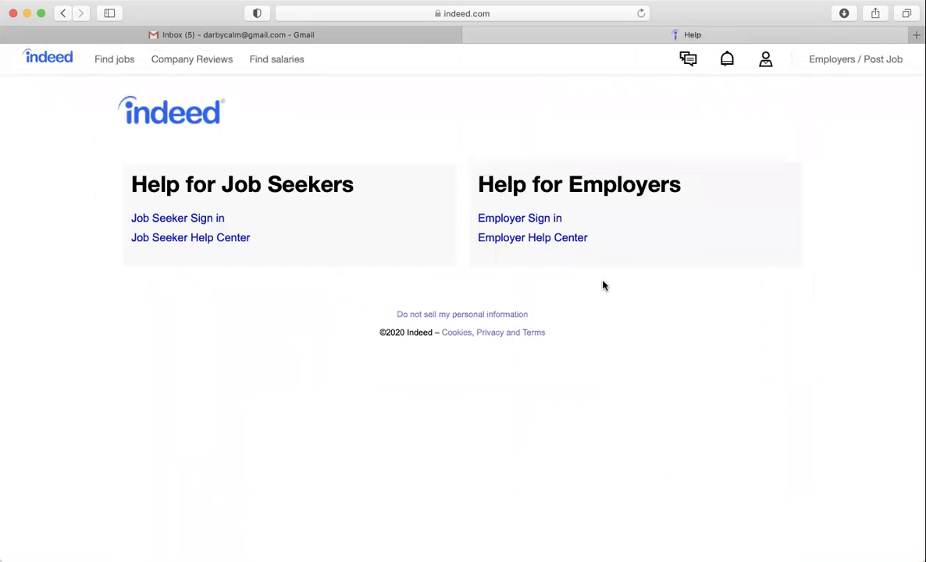
# Go to the Job Seeker Help Center's Indeed Resume help topics
pyautogui.click(195, 238)
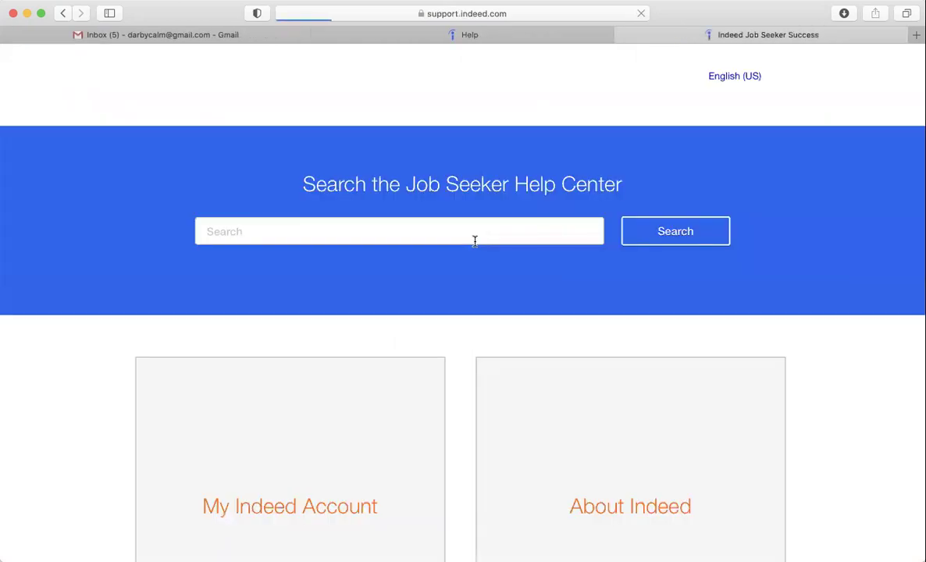
pyautogui.scroll(-2, 474, 244)
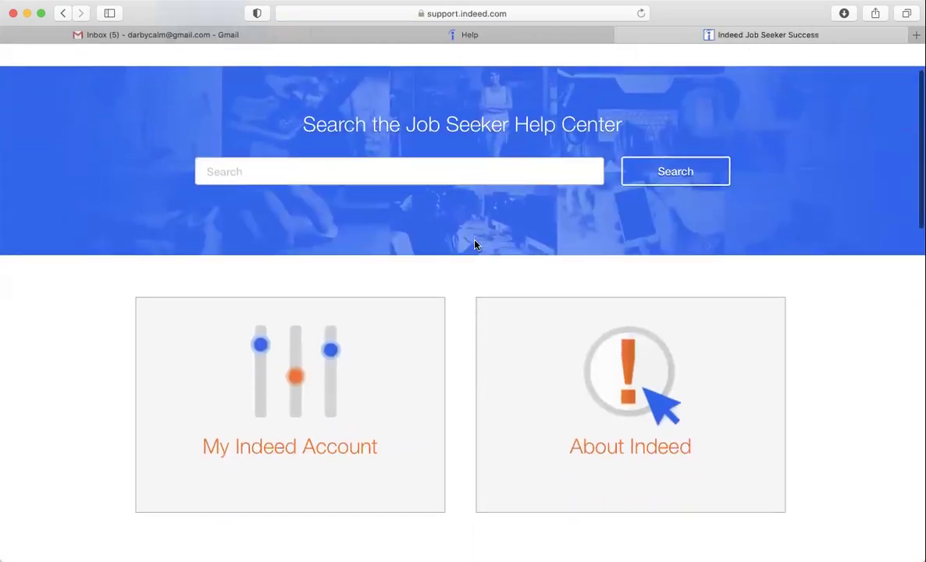
pyautogui.scroll(-3, 474, 244)
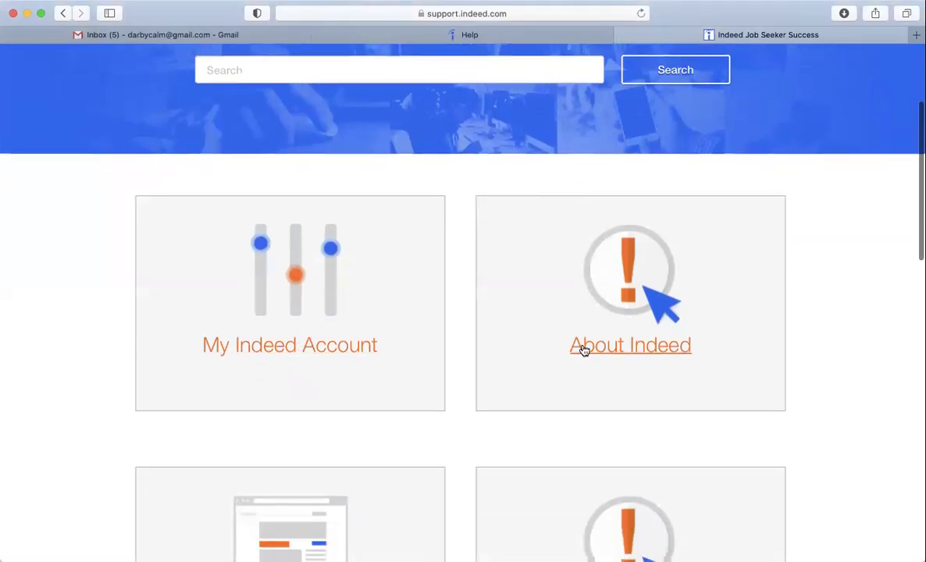
pyautogui.scroll(-10, 582, 349)
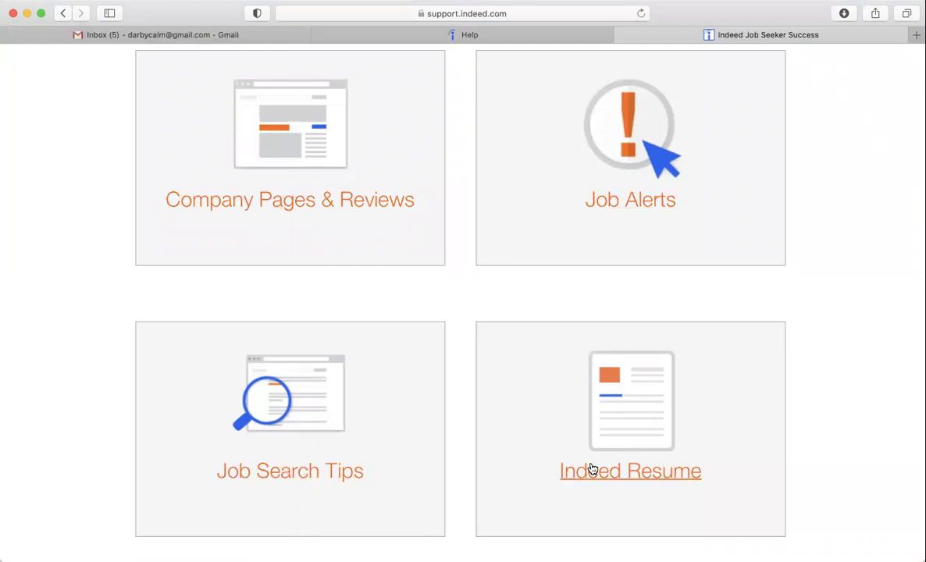
pyautogui.scroll(-1, 606, 471)
pyautogui.scroll(-5, 627, 477)
pyautogui.scroll(-3, 626, 477)
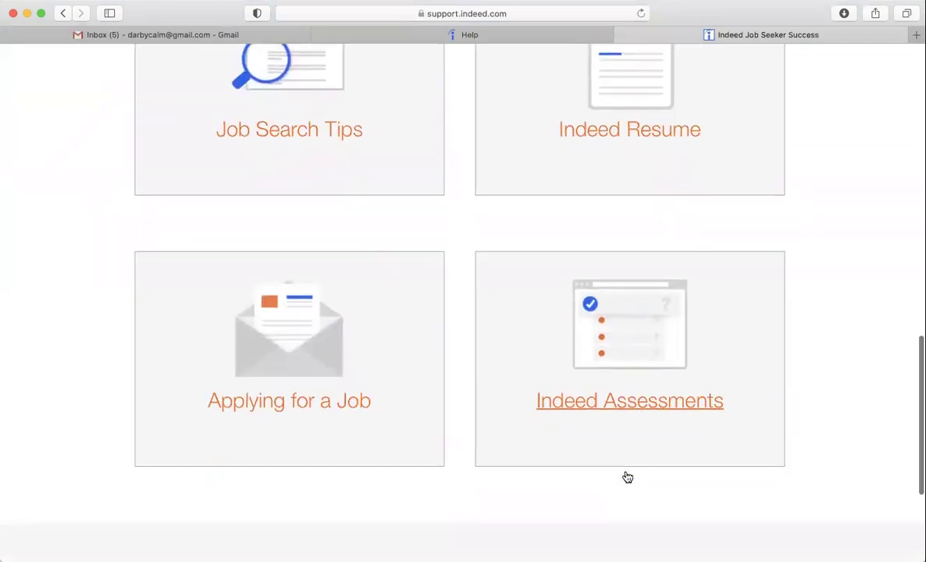
pyautogui.scroll(5, 627, 476)
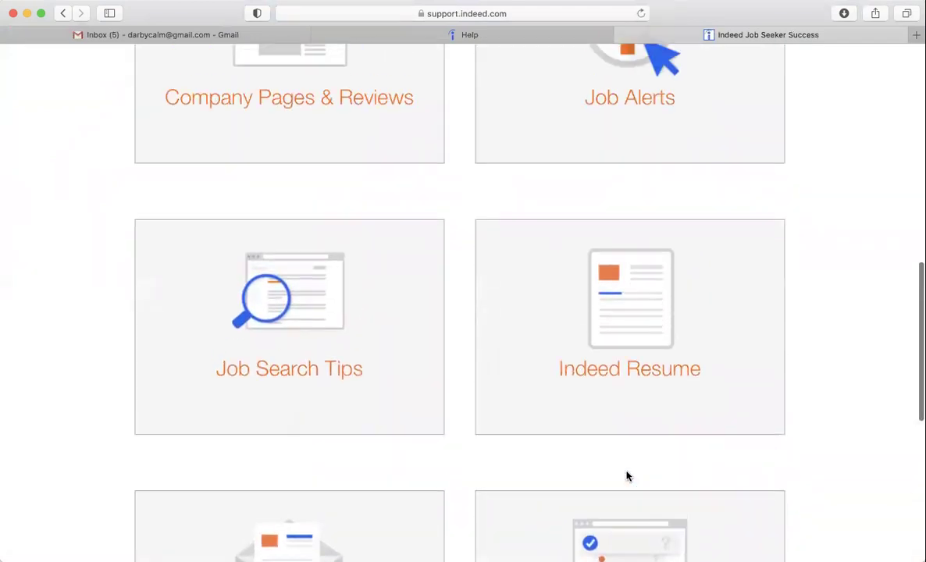
pyautogui.click(630, 380)
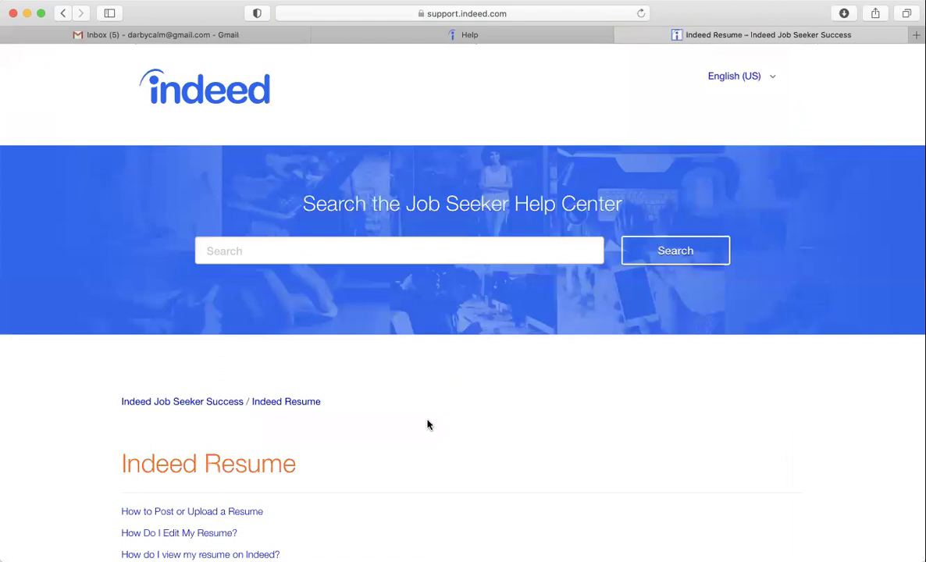
pyautogui.scroll(-2, 427, 424)
pyautogui.scroll(-1, 427, 424)
pyautogui.scroll(2, 428, 423)
pyautogui.scroll(-4, 428, 423)
pyautogui.scroll(-1, 428, 424)
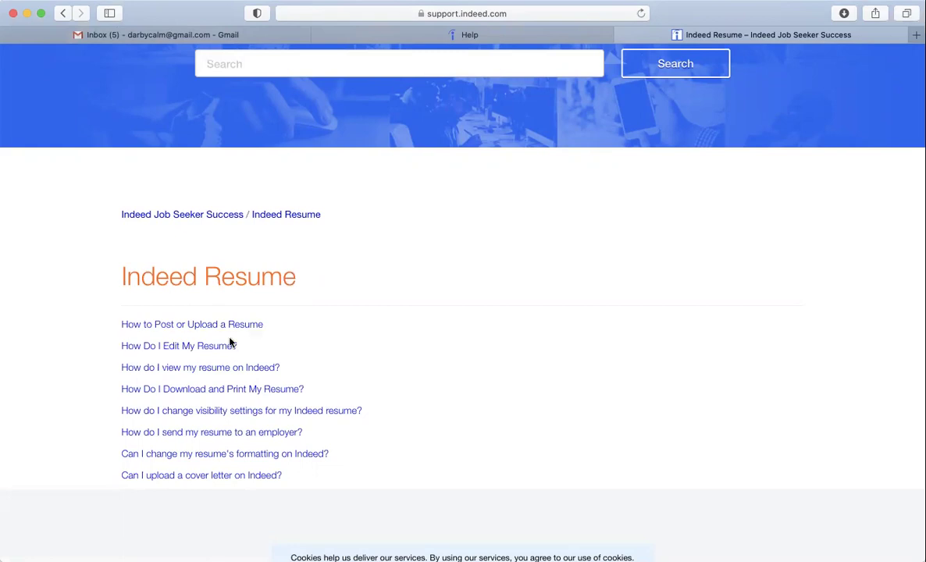
# Open the 'How Do I Edit My Resume?' article and open its login link in a new tab
pyautogui.click(194, 352)
pyautogui.scroll(-4, 393, 369)
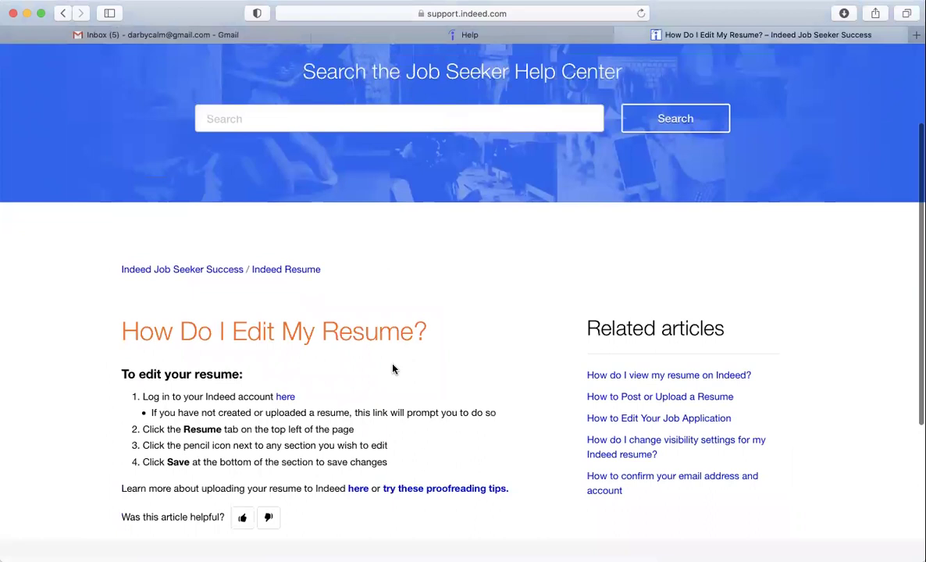
pyautogui.scroll(4, 393, 369)
pyautogui.scroll(-4, 393, 358)
pyautogui.scroll(-3, 393, 357)
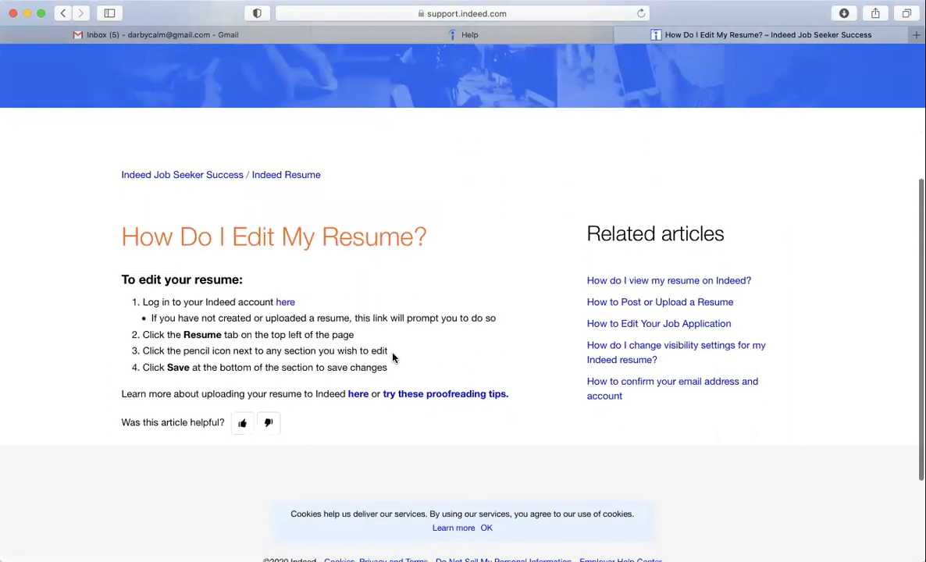
pyautogui.rightClick(283, 302)
pyautogui.click(316, 307)
# On the resume tab, tick Experience Working With Students among the suggested skills and save
pyautogui.click(742, 37)
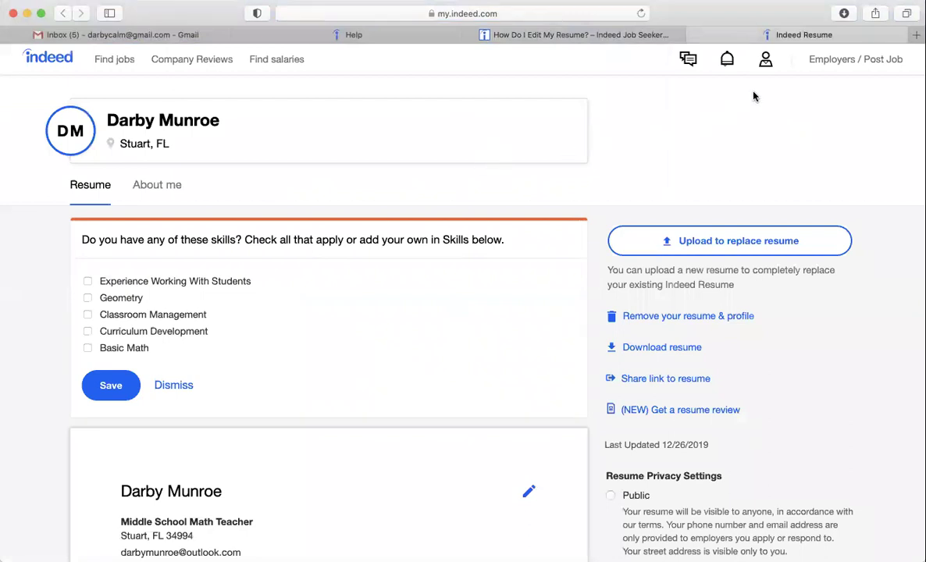
pyautogui.scroll(-1, 461, 313)
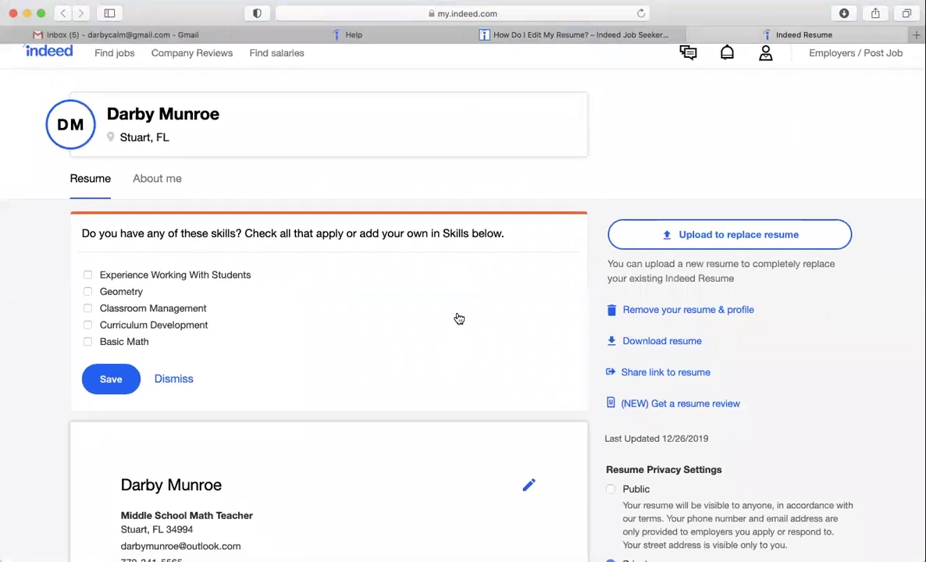
pyautogui.scroll(-5, 359, 489)
pyautogui.scroll(5, 360, 490)
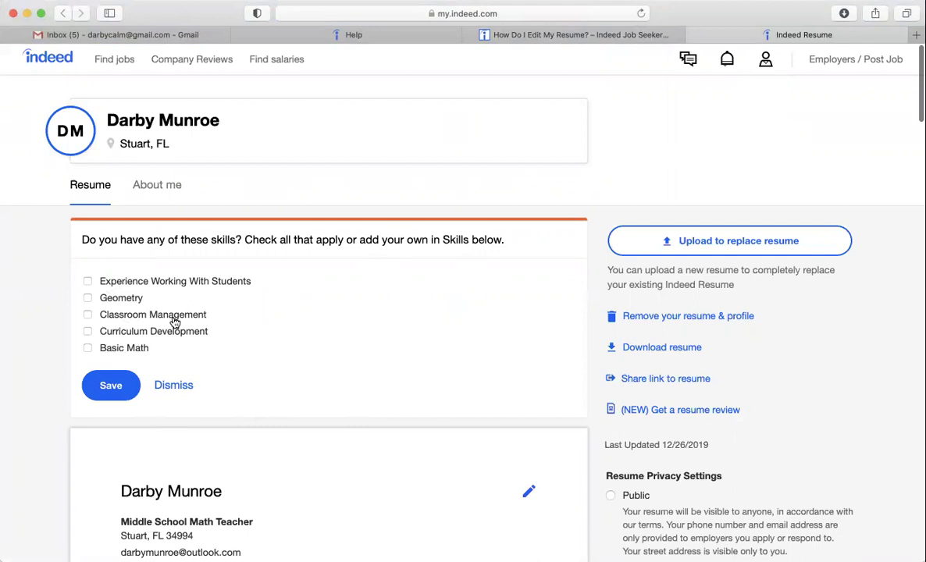
pyautogui.click(88, 282)
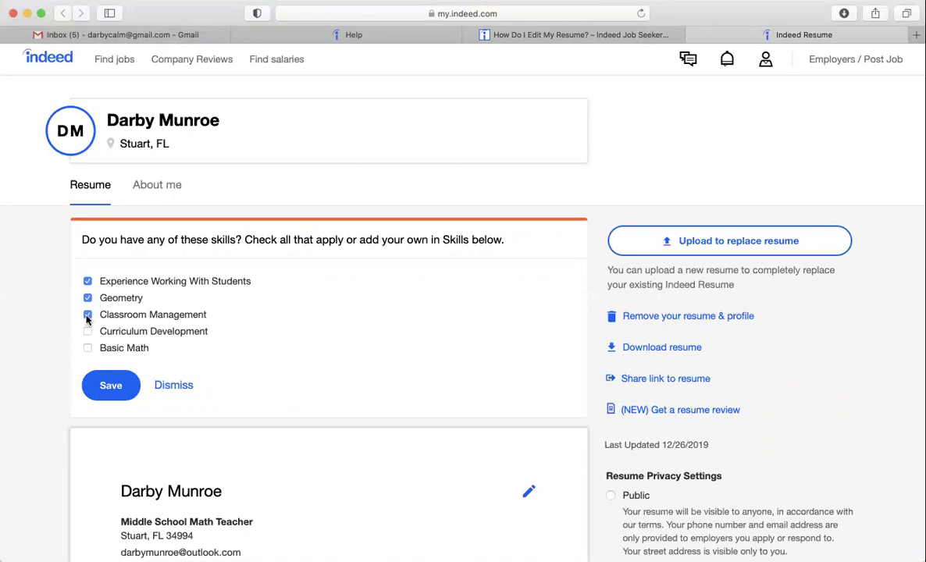
pyautogui.click(111, 386)
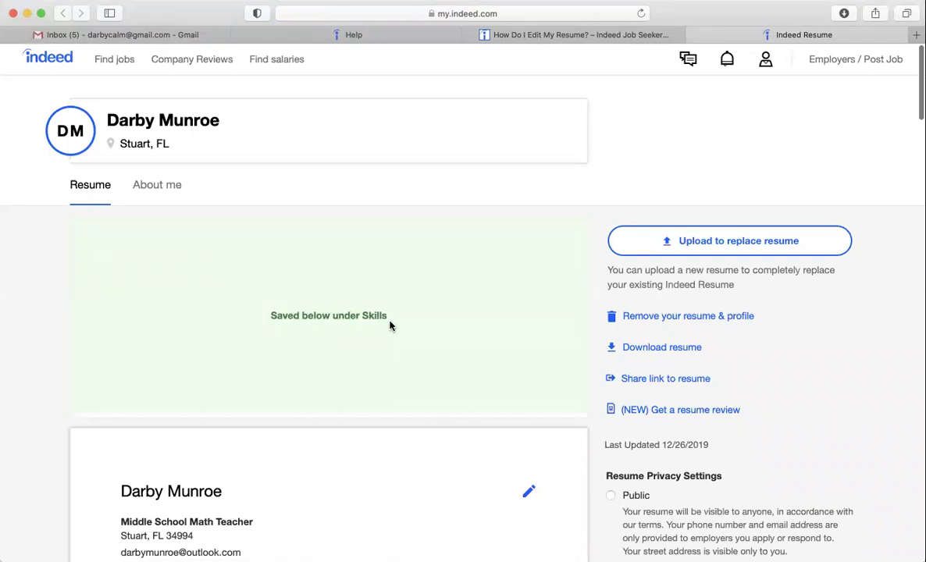
pyautogui.scroll(-3, 390, 327)
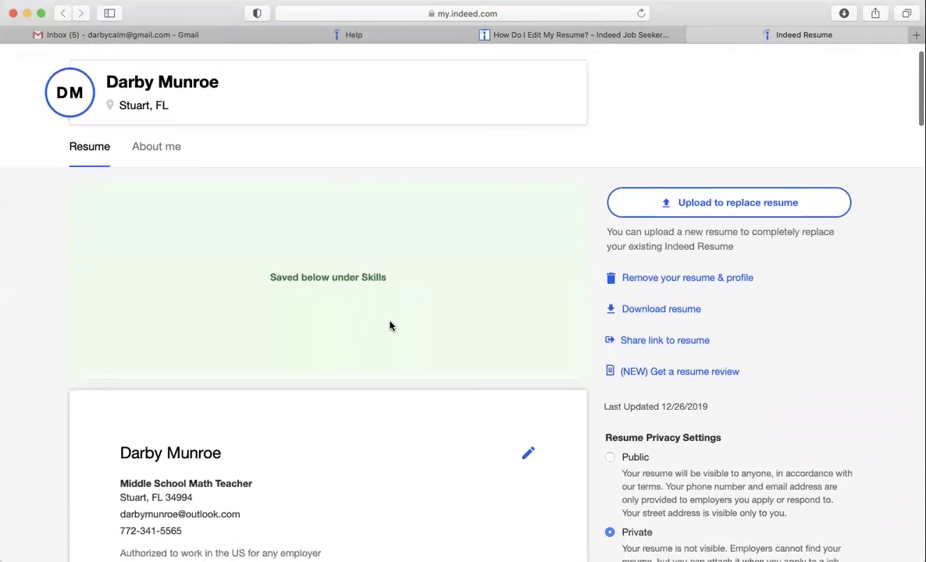
pyautogui.scroll(-2, 391, 326)
pyautogui.scroll(-1, 390, 326)
pyautogui.scroll(-5, 390, 327)
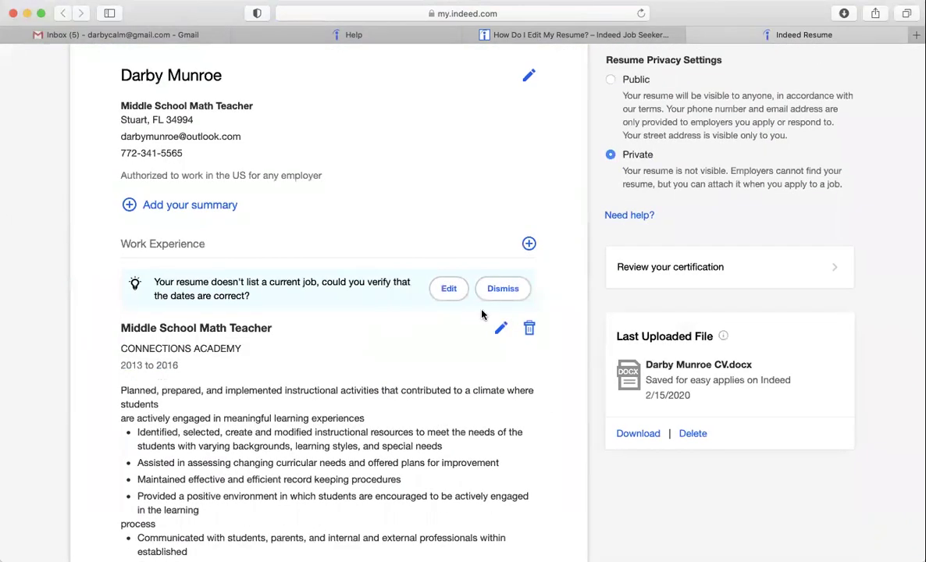
pyautogui.scroll(-12, 349, 299)
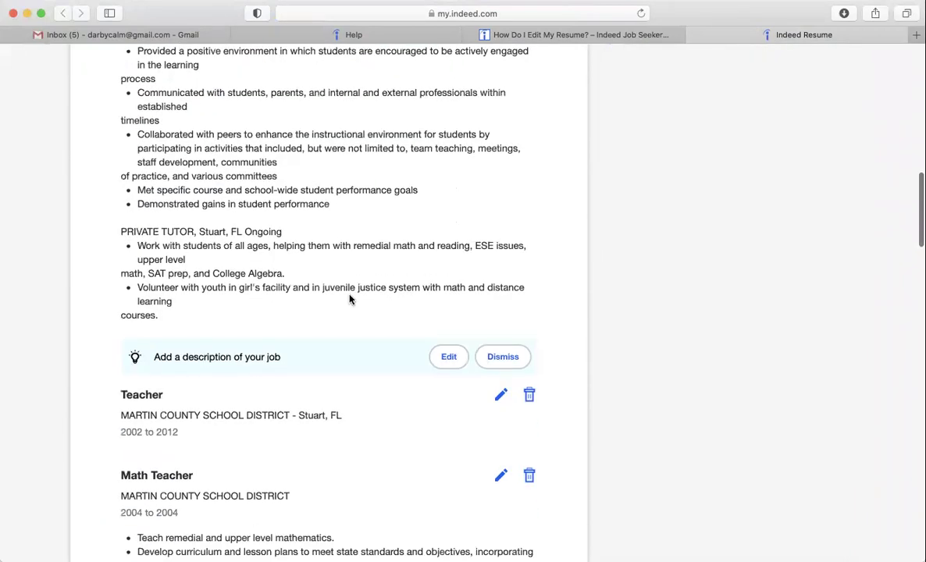
pyautogui.scroll(-2, 350, 299)
pyautogui.scroll(-18, 349, 299)
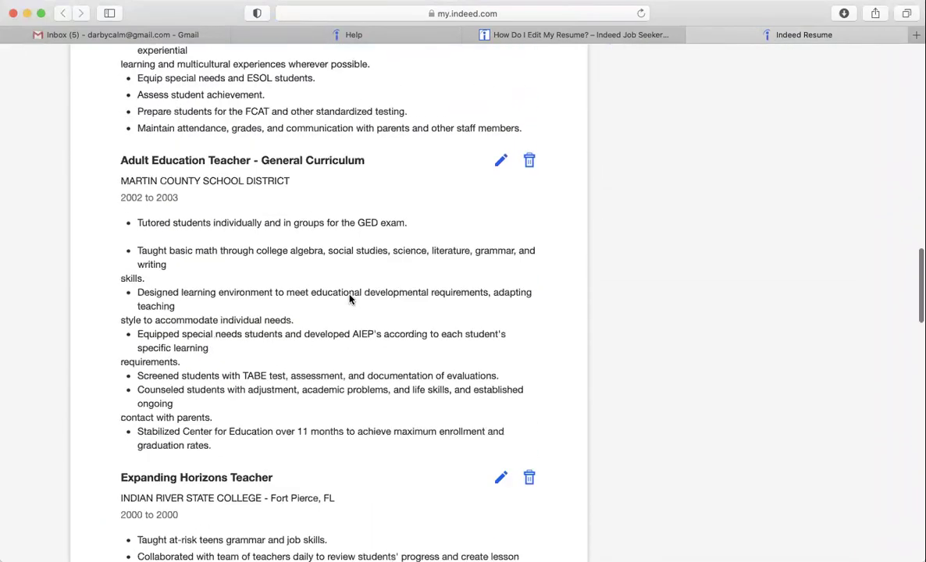
pyautogui.scroll(-11, 349, 299)
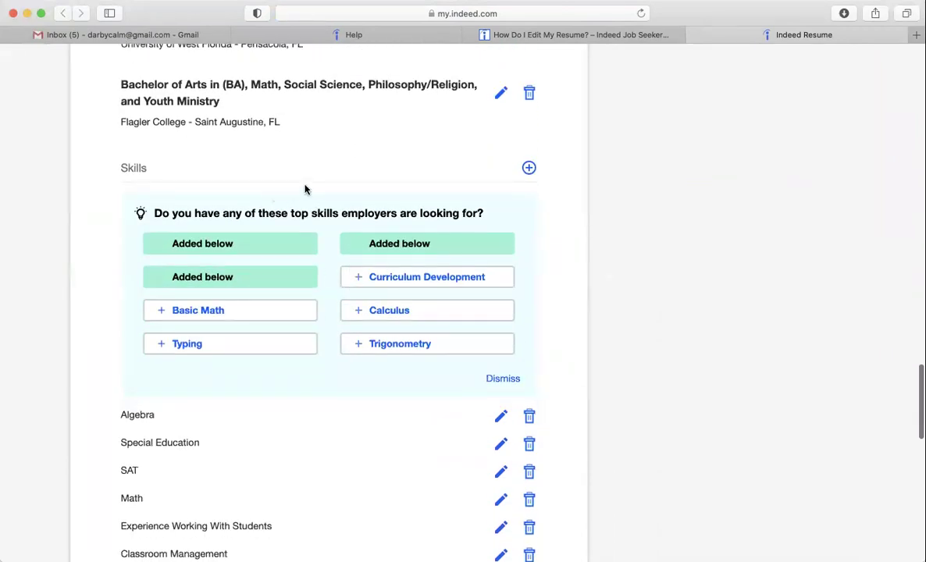
pyautogui.scroll(-2, 306, 187)
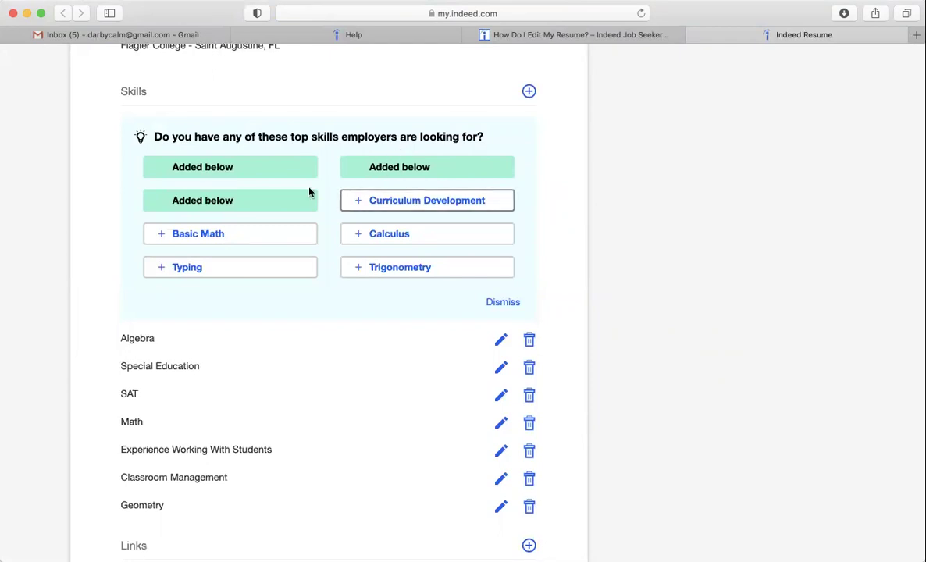
pyautogui.scroll(-1, 343, 307)
pyautogui.scroll(-5, 389, 274)
pyautogui.scroll(-3, 388, 275)
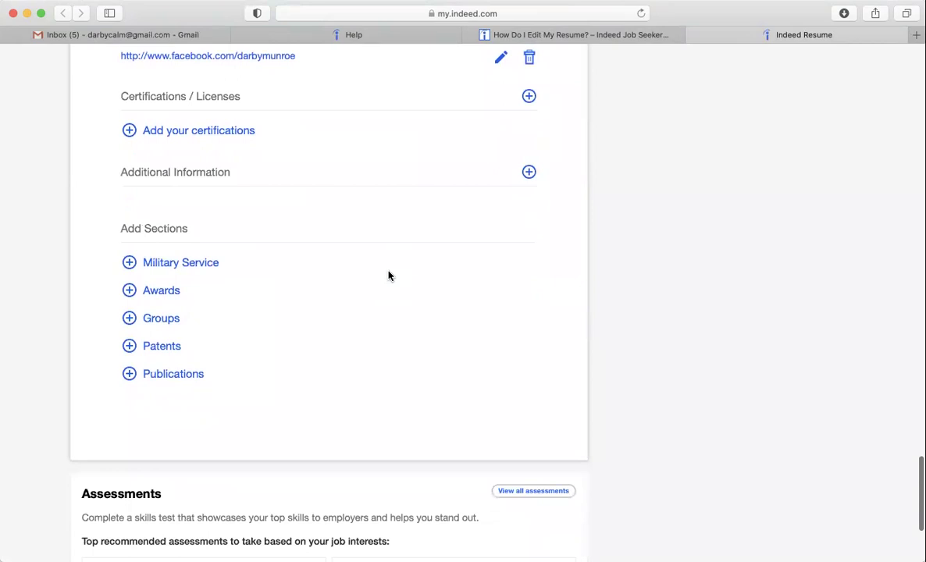
pyautogui.scroll(-3, 388, 275)
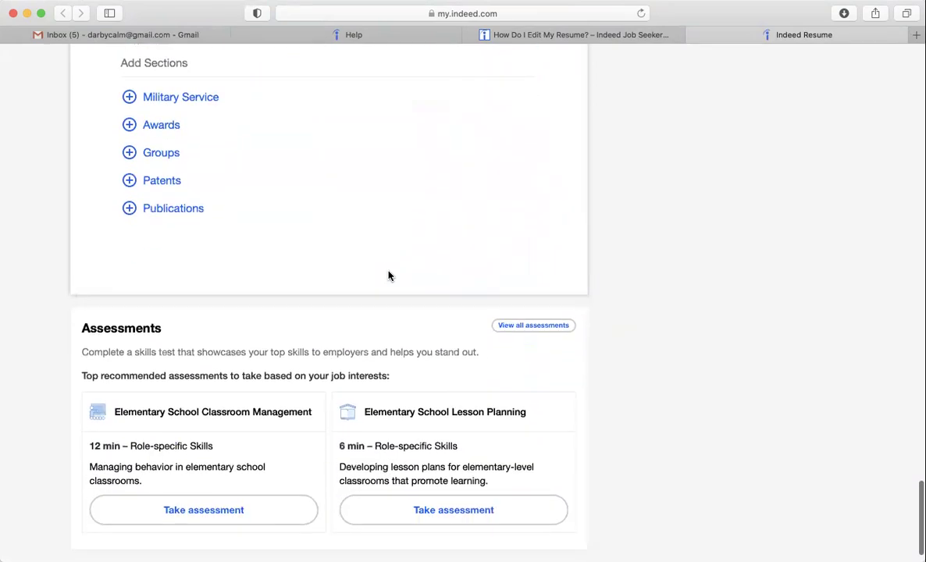
pyautogui.scroll(-1, 389, 274)
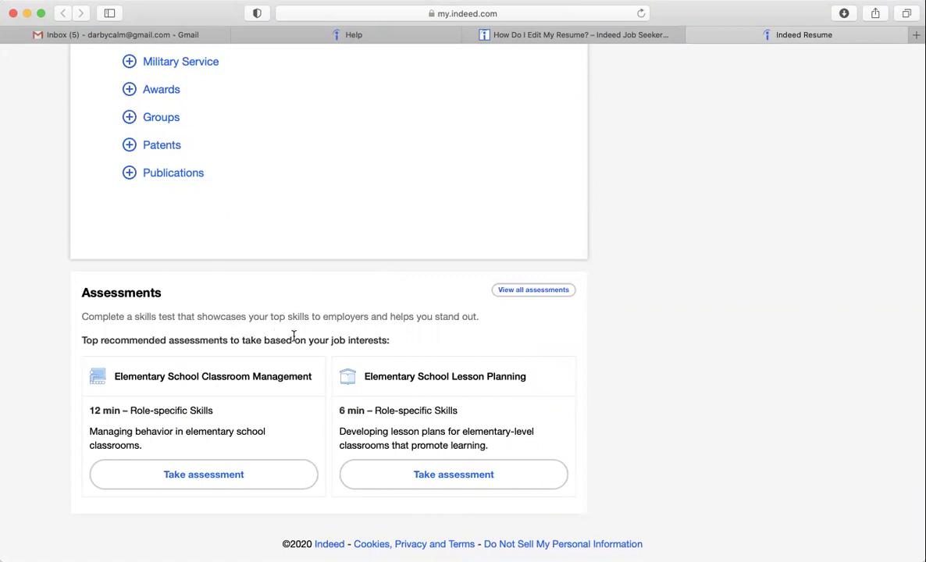
pyautogui.scroll(-1, 294, 336)
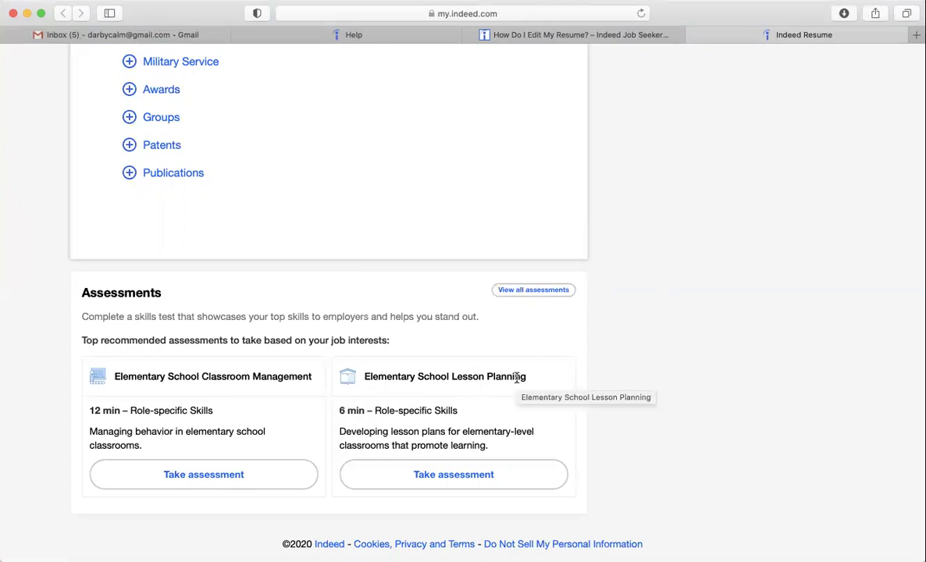
pyautogui.click(525, 290)
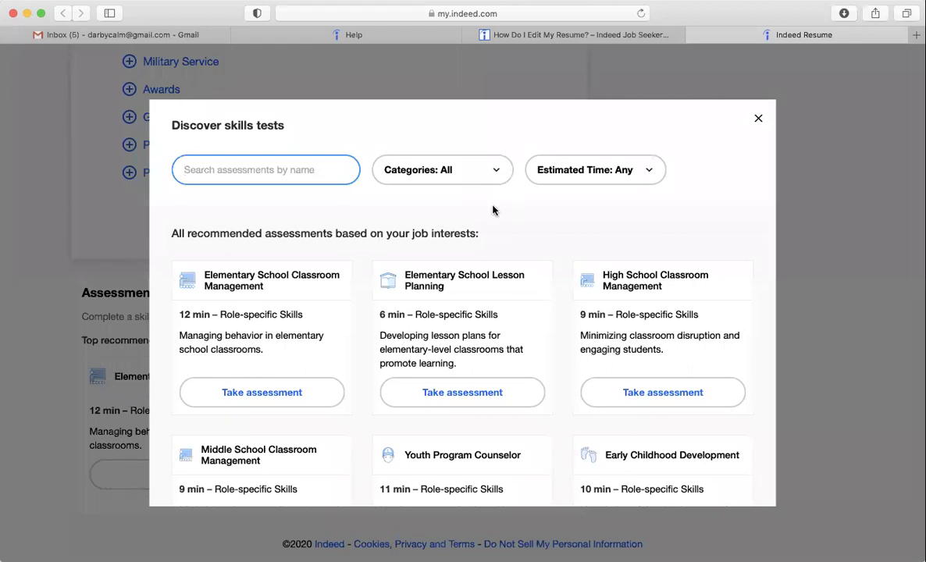
pyautogui.scroll(-1, 553, 265)
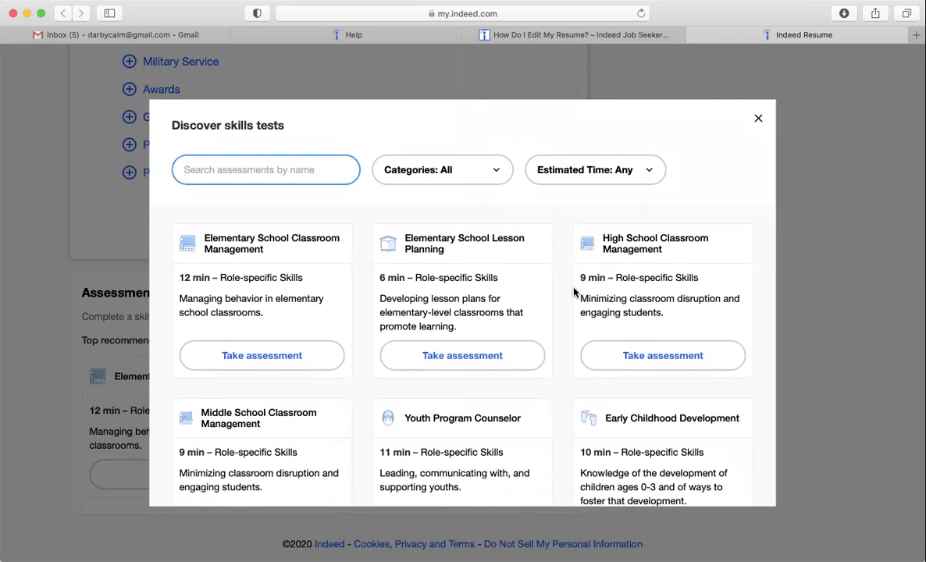
pyautogui.scroll(1, 574, 292)
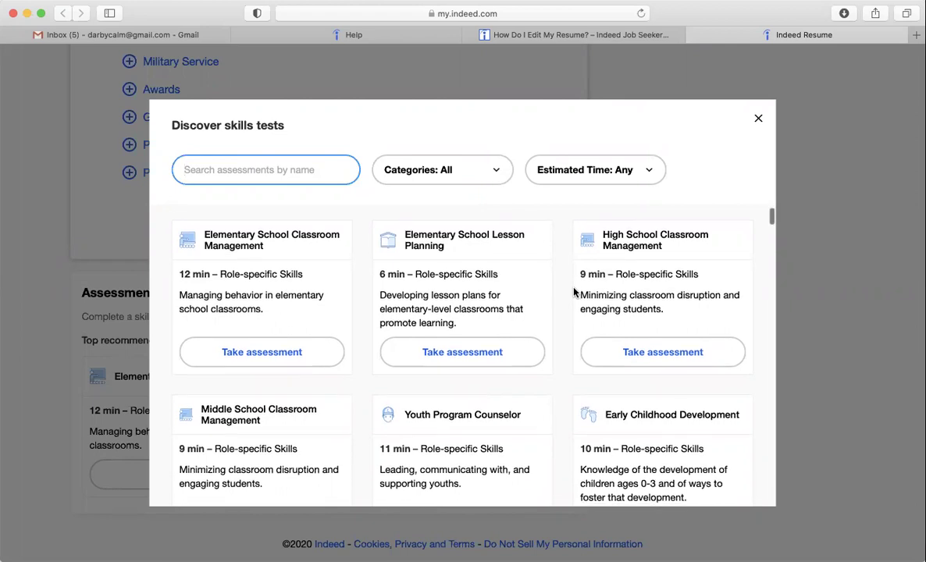
pyautogui.scroll(-3, 573, 292)
pyautogui.scroll(-5, 574, 293)
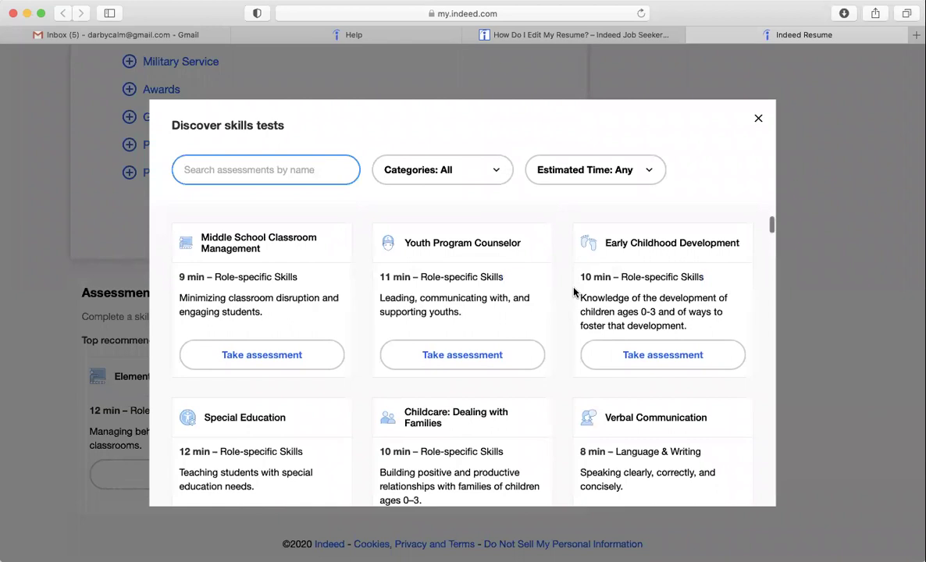
pyautogui.scroll(-1, 574, 293)
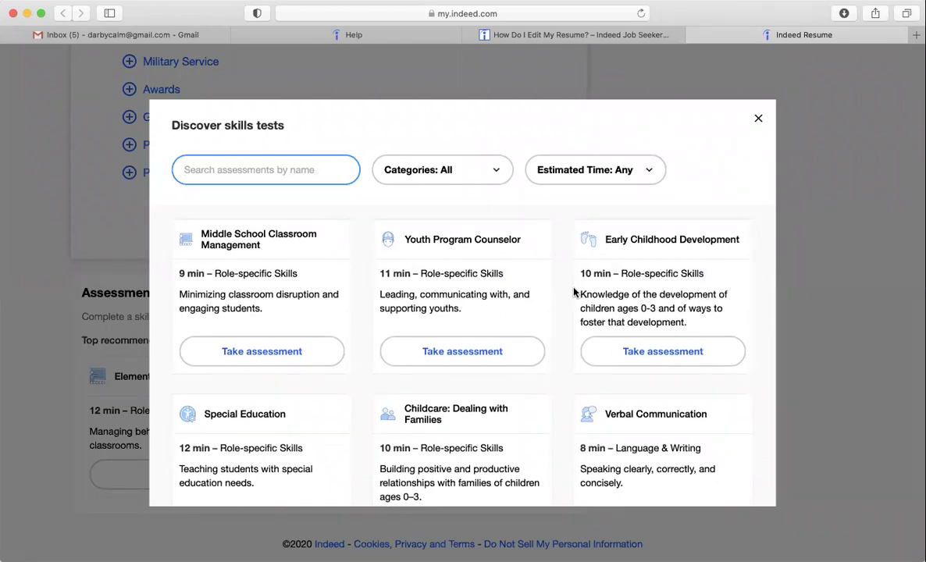
pyautogui.scroll(-3, 574, 293)
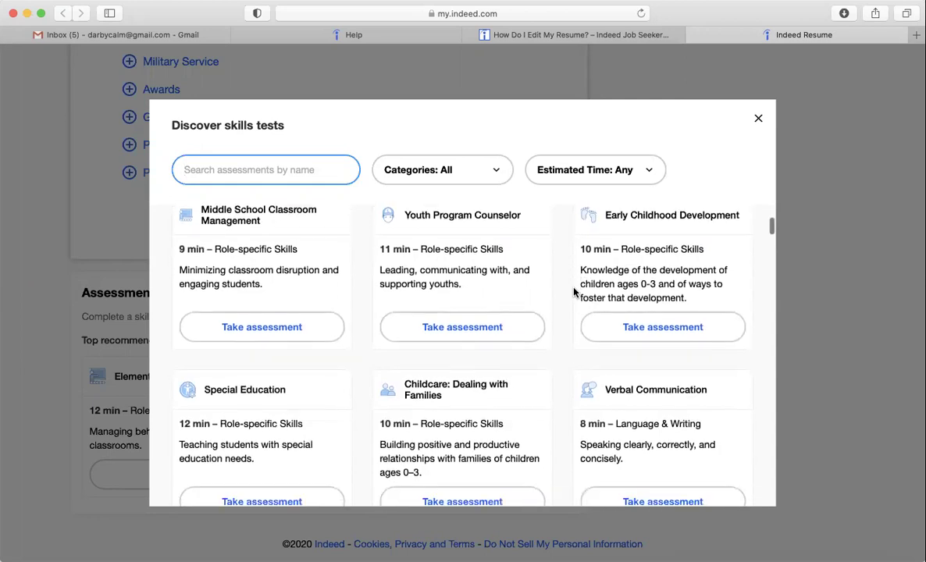
pyautogui.scroll(-3, 573, 293)
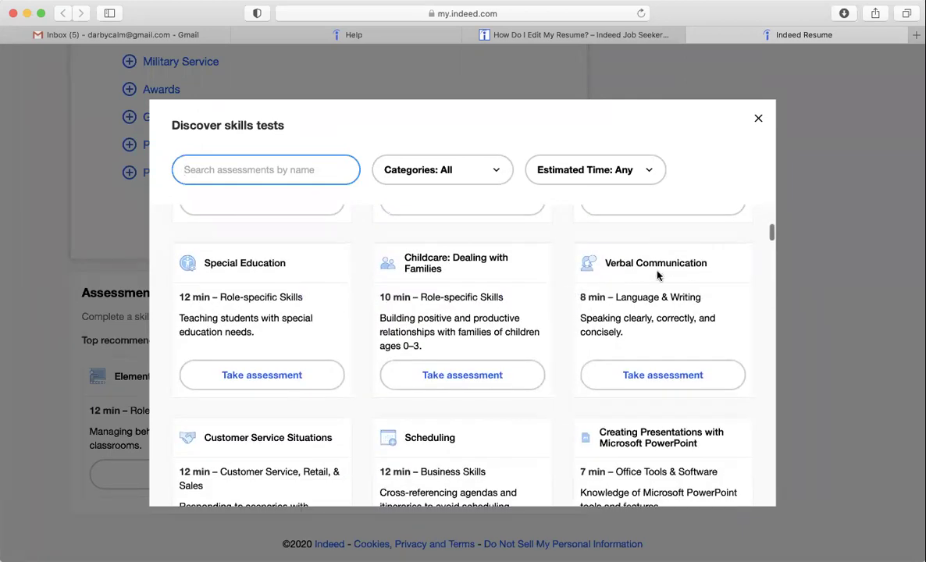
pyautogui.scroll(-1, 657, 273)
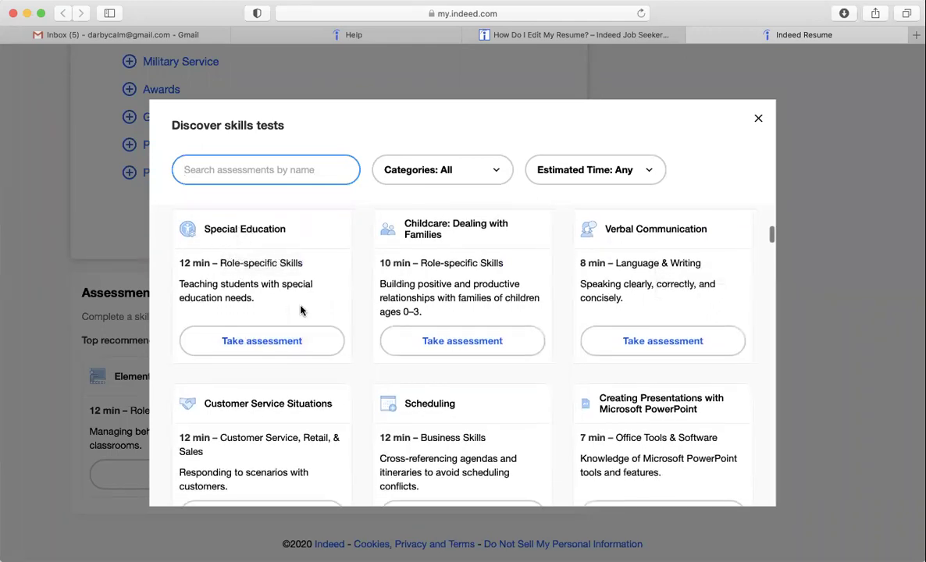
pyautogui.scroll(-1, 302, 311)
pyautogui.scroll(-3, 301, 310)
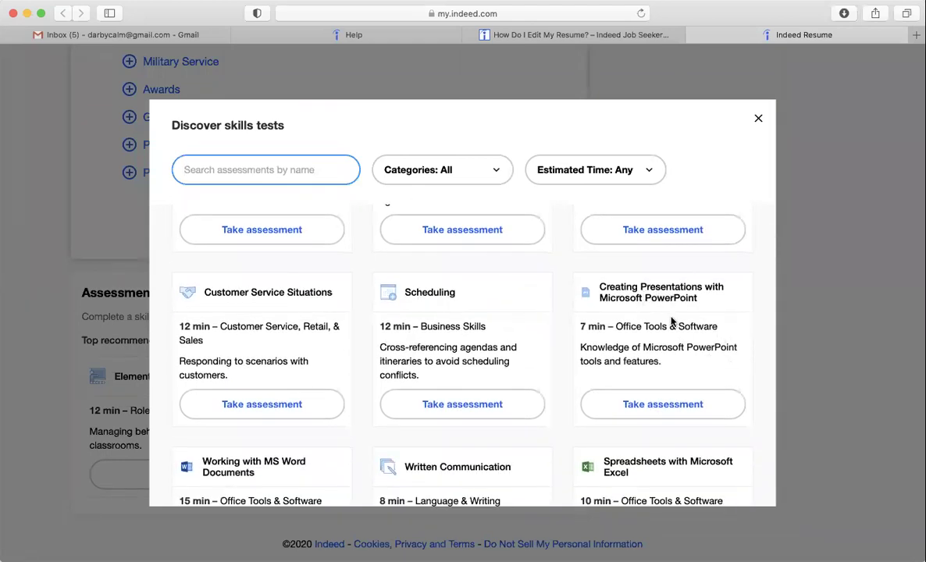
pyautogui.scroll(-2, 673, 327)
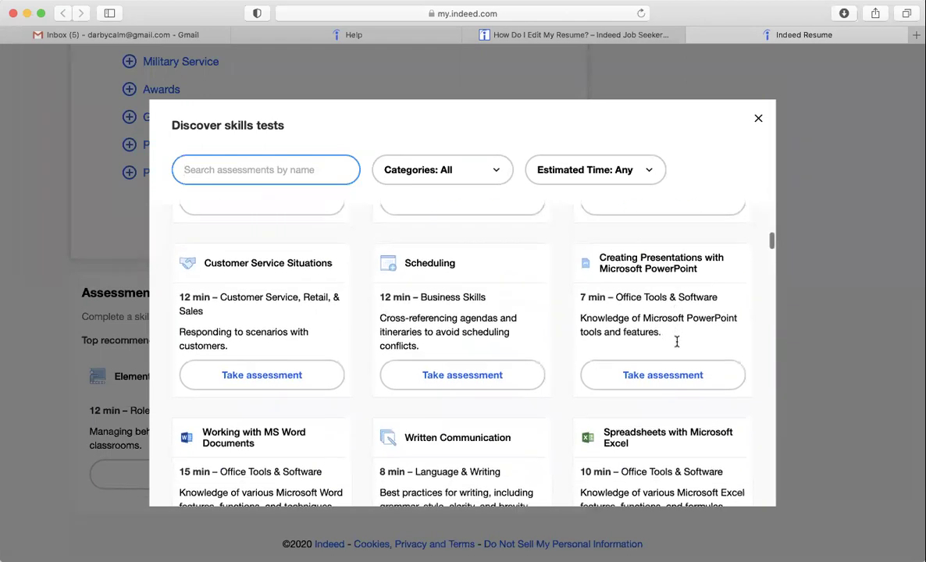
pyautogui.scroll(-6, 676, 343)
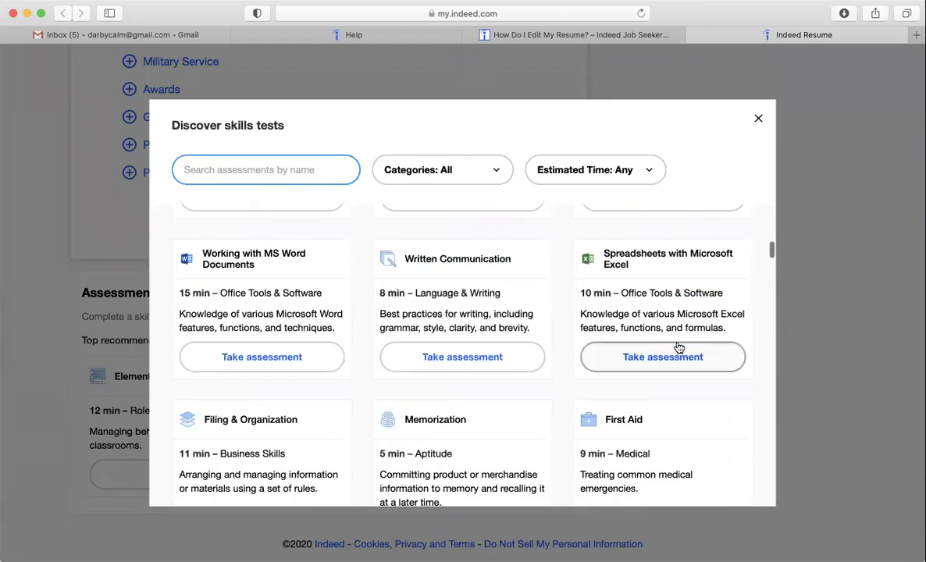
pyautogui.scroll(-2, 677, 347)
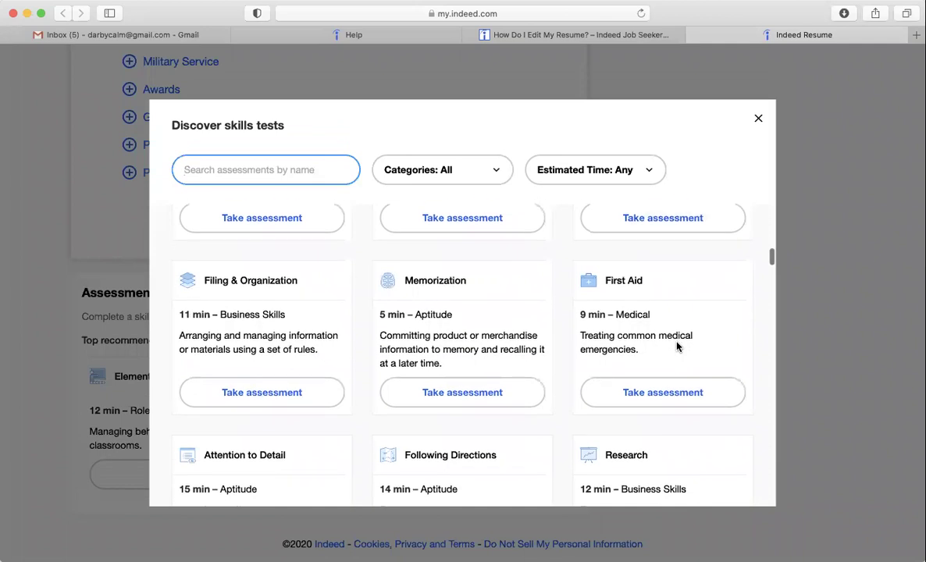
pyautogui.scroll(-1, 677, 346)
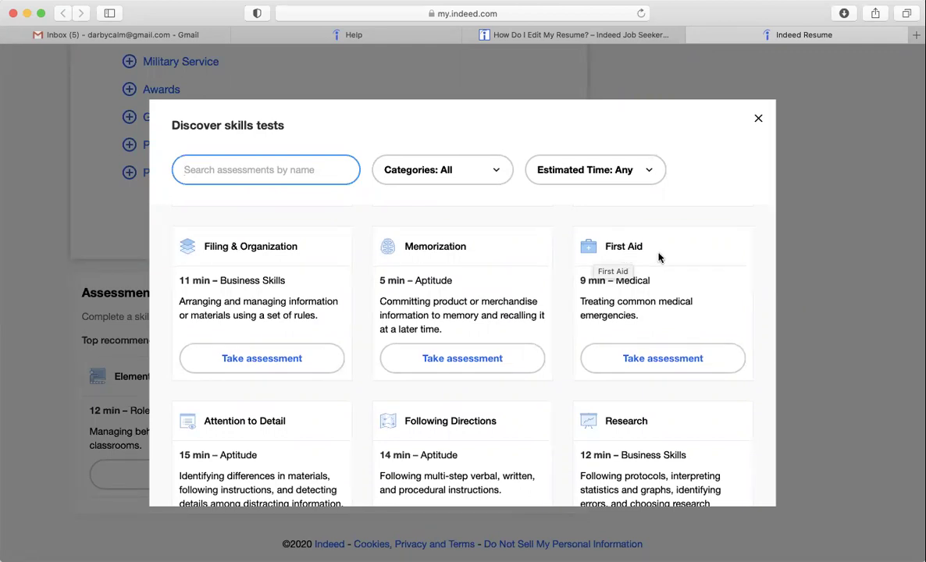
pyautogui.scroll(-2, 658, 258)
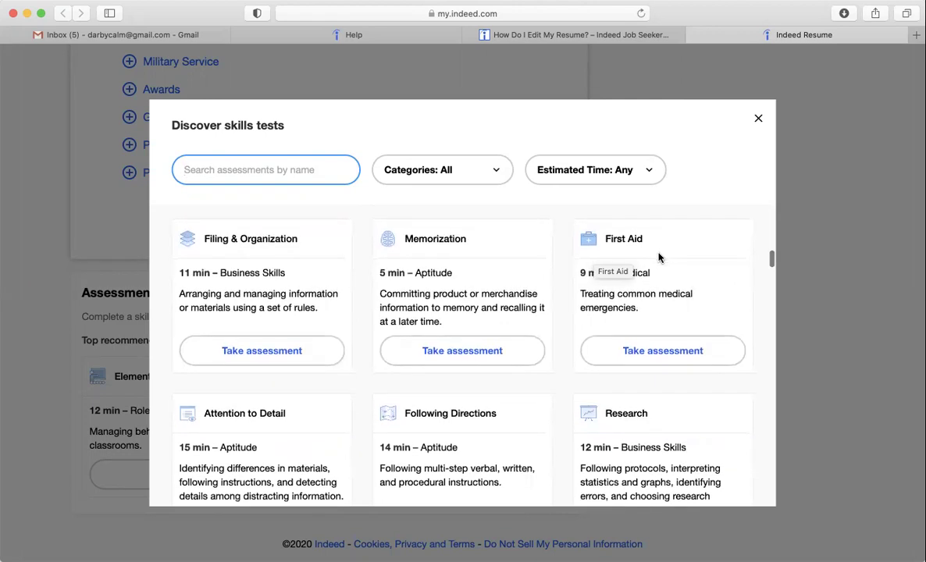
pyautogui.scroll(-3, 658, 257)
pyautogui.scroll(-1, 660, 259)
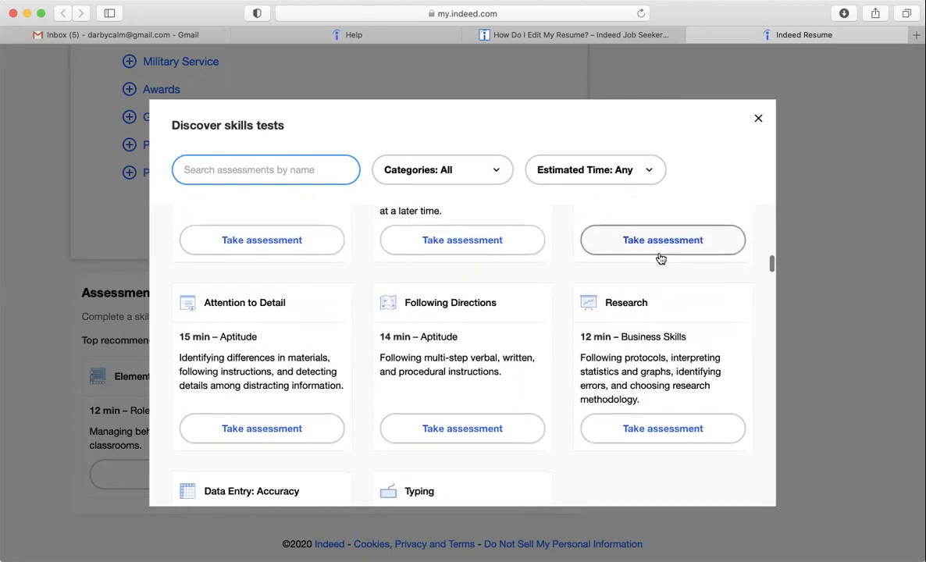
pyautogui.scroll(-1, 660, 258)
pyautogui.scroll(-4, 495, 299)
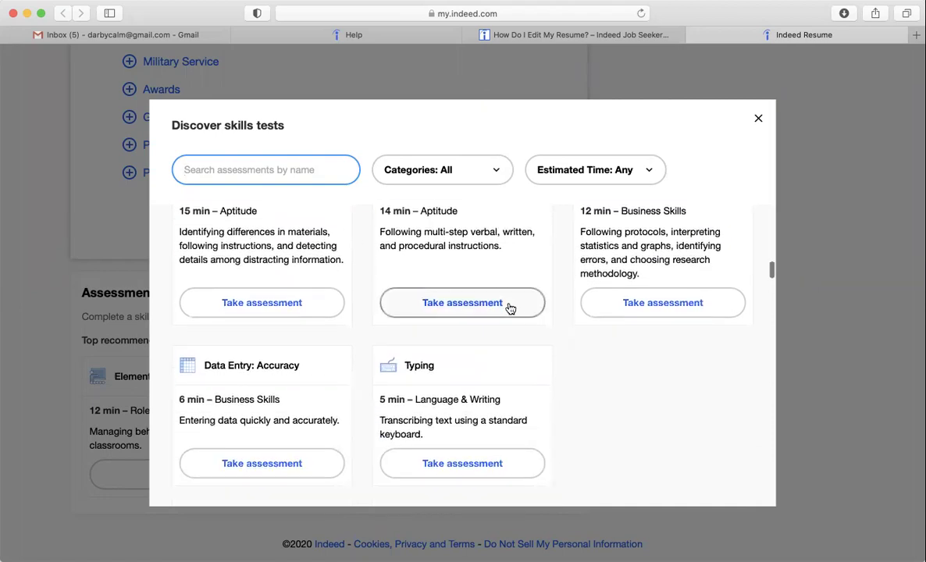
pyautogui.scroll(-2, 636, 419)
pyautogui.scroll(-10, 637, 419)
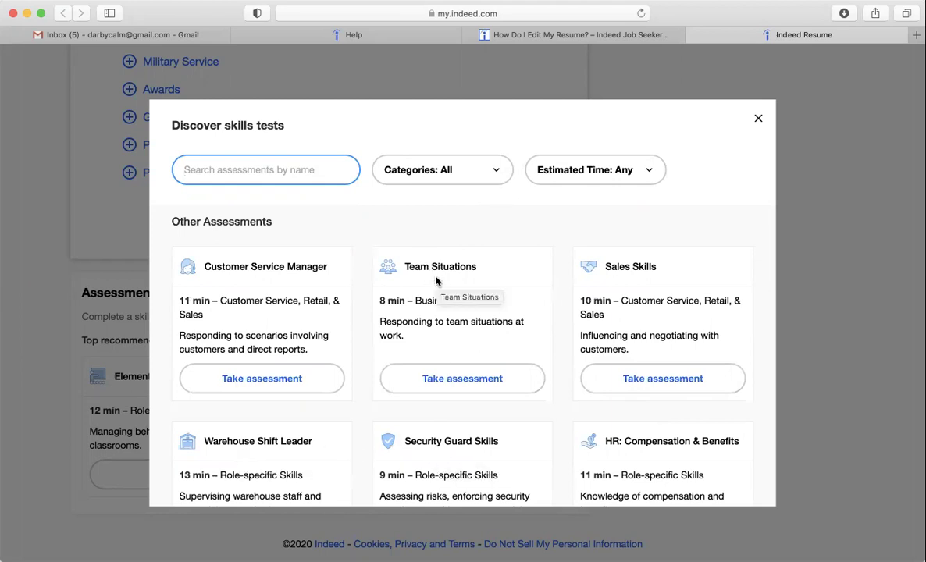
pyautogui.scroll(-5, 436, 281)
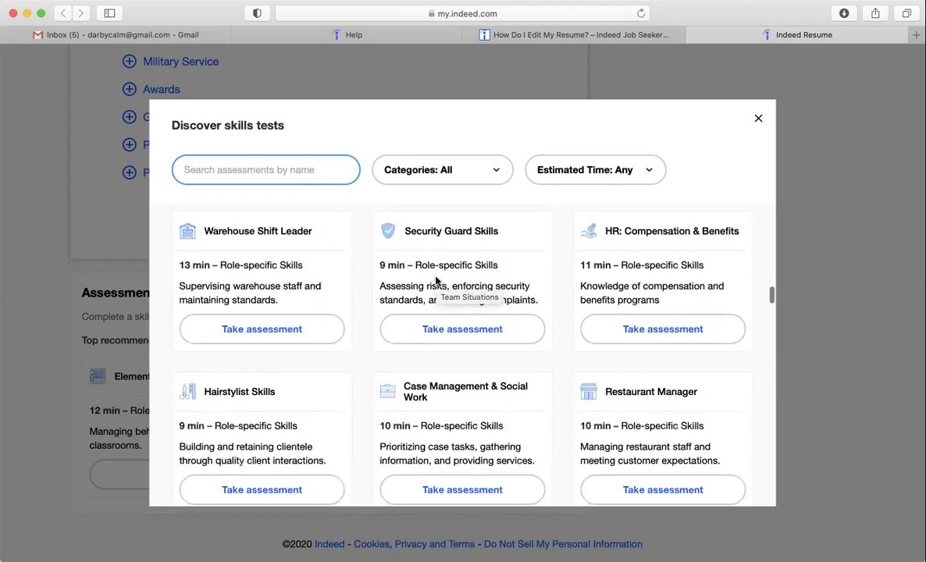
pyautogui.scroll(-4, 435, 281)
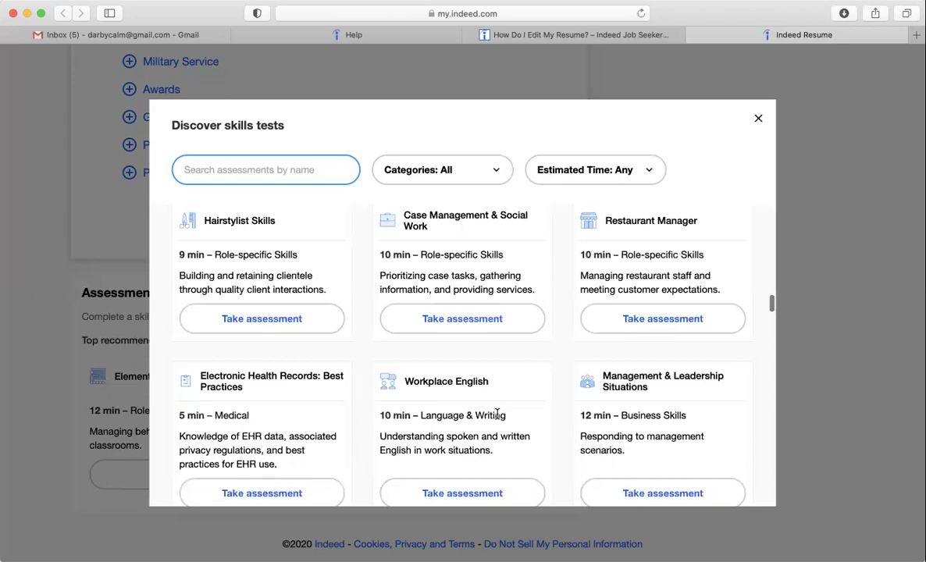
# Filter the Discover skills tests list to the Industrial & Mechanical category and browse it
pyautogui.click(464, 163)
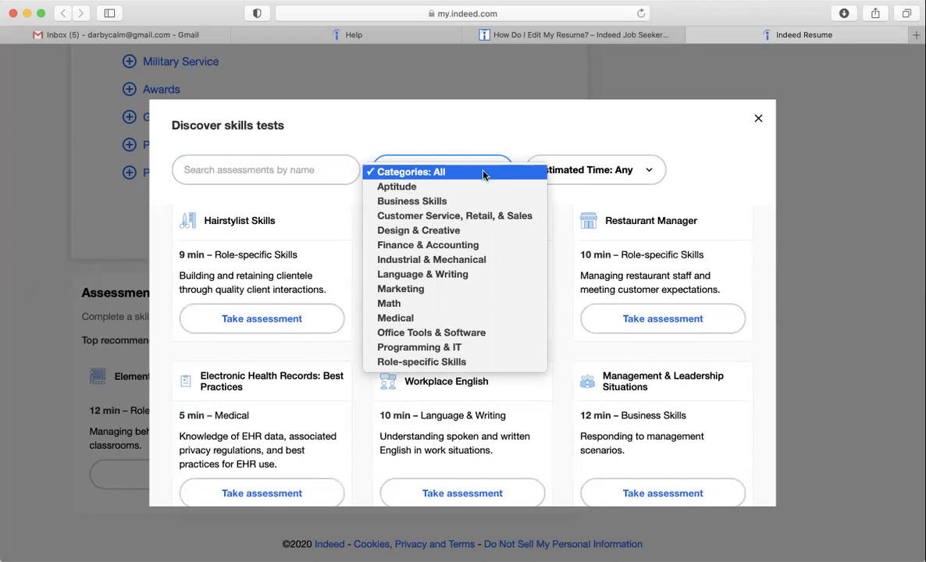
pyautogui.click(483, 266)
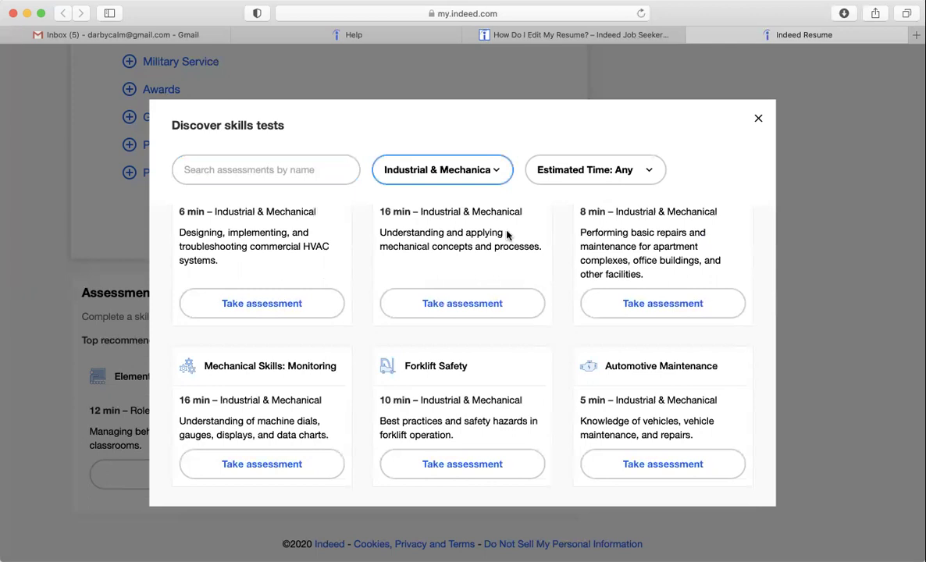
pyautogui.scroll(5, 522, 237)
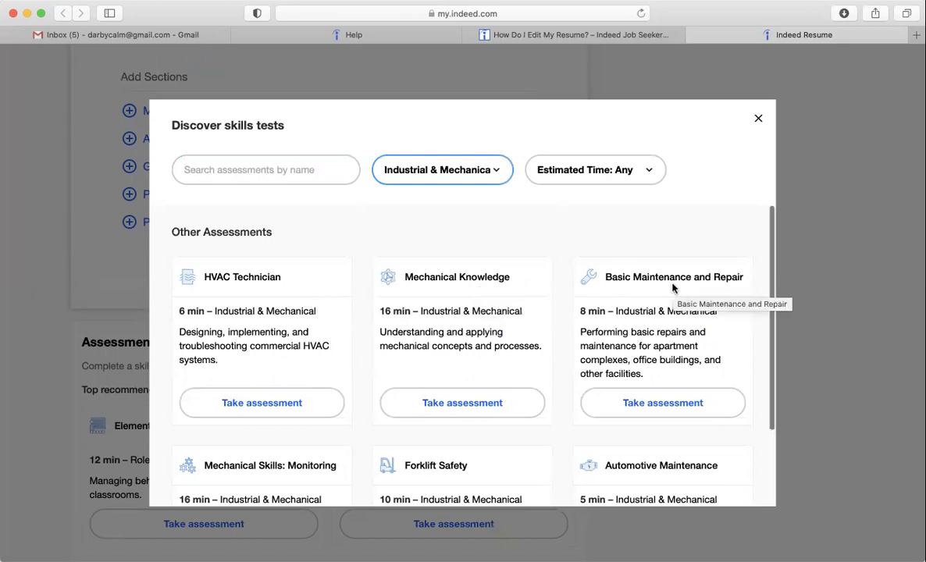
pyautogui.scroll(-1, 673, 288)
pyautogui.scroll(-5, 657, 326)
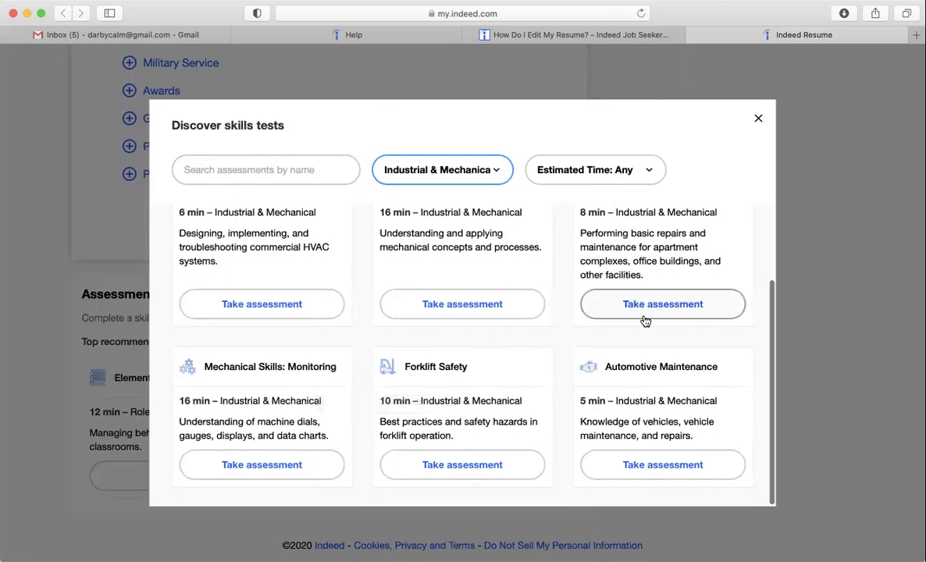
pyautogui.scroll(2, 645, 321)
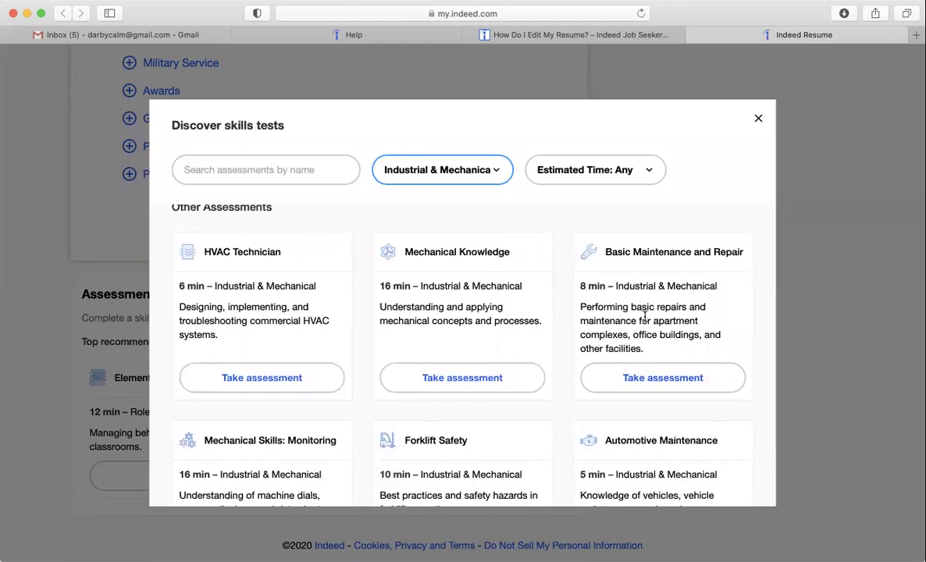
pyautogui.scroll(-1, 682, 433)
# Take the Basic Maintenance and Repair assessment, confirming the start and getting started
pyautogui.click(662, 372)
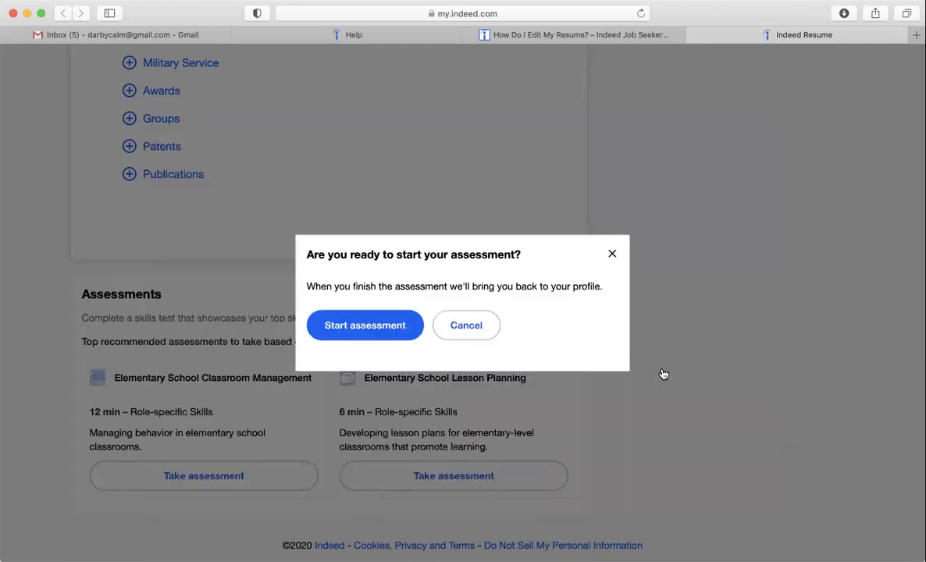
pyautogui.click(367, 324)
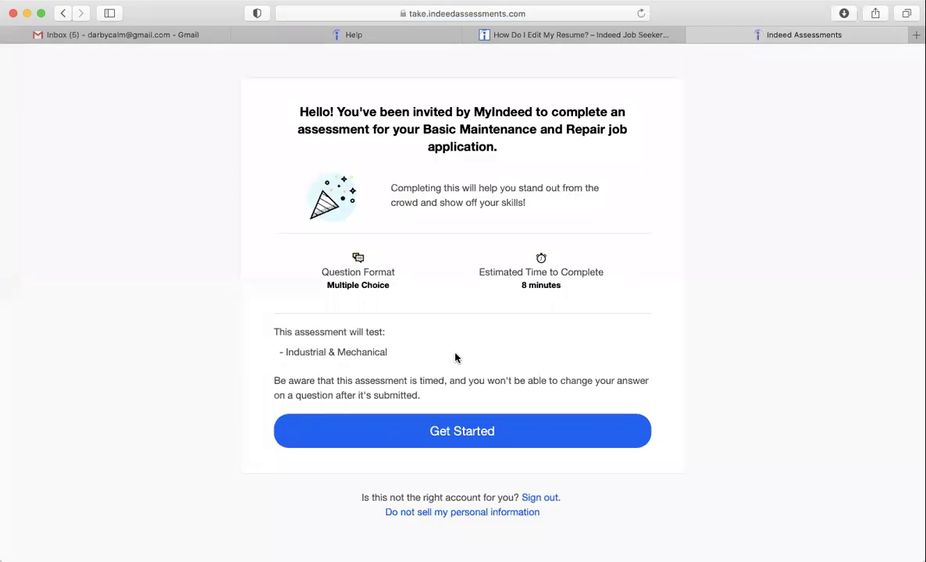
pyautogui.click(440, 430)
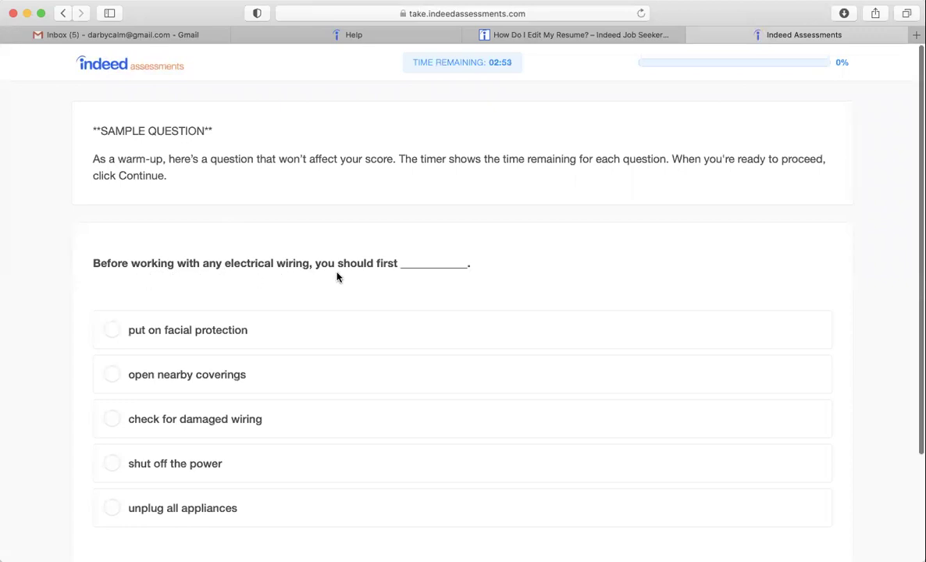
# Answer the warm-up wiring safety question with 'shut off the power'
pyautogui.scroll(-3, 338, 277)
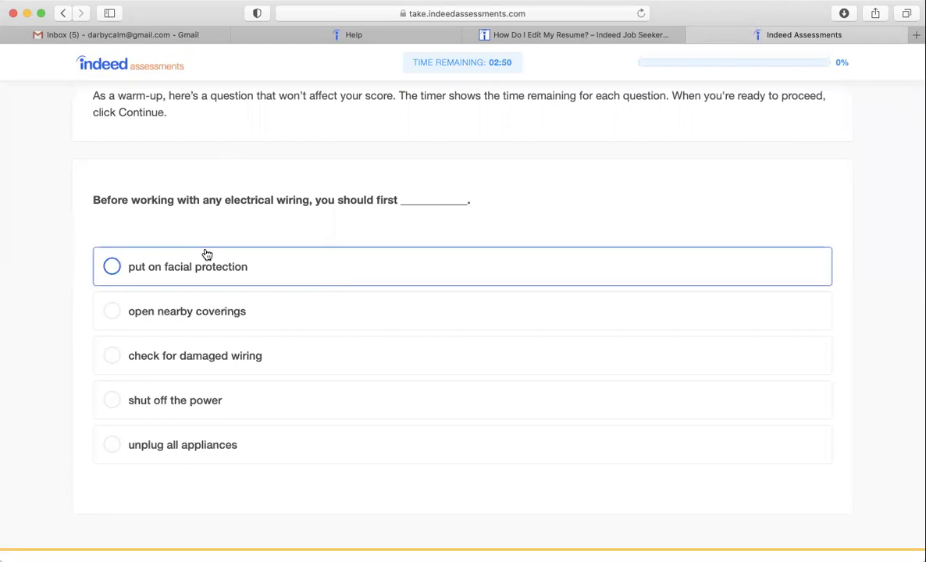
pyautogui.click(112, 269)
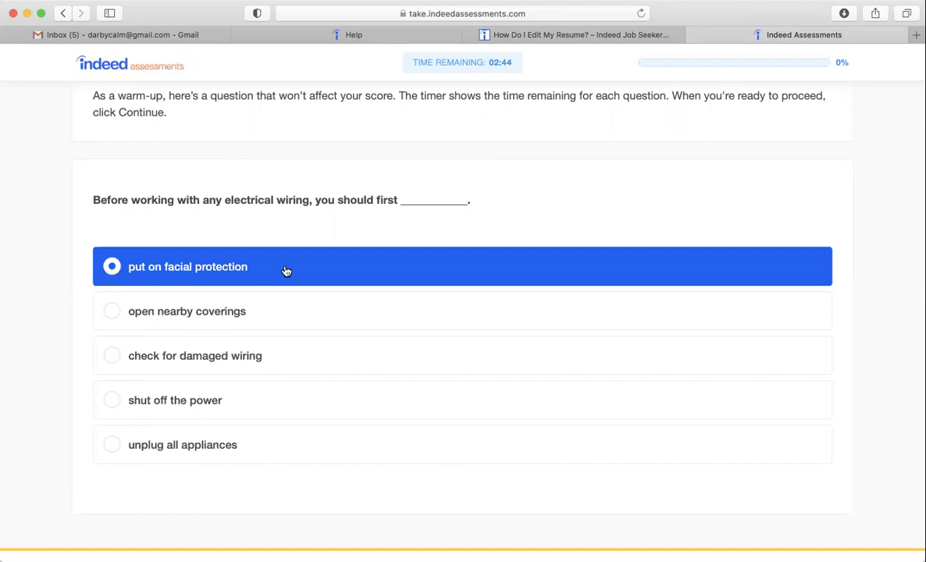
pyautogui.click(112, 355)
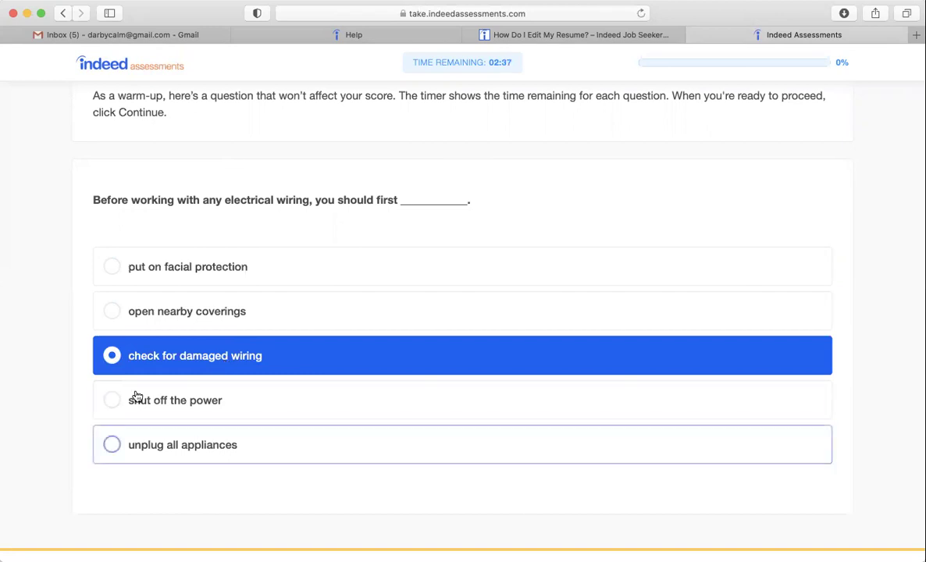
pyautogui.click(114, 403)
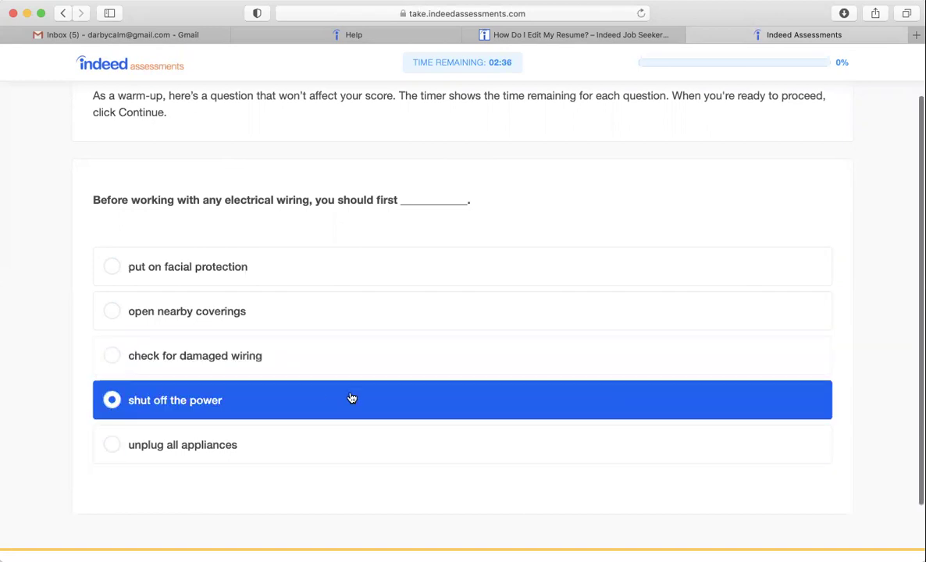
pyautogui.scroll(-2, 351, 399)
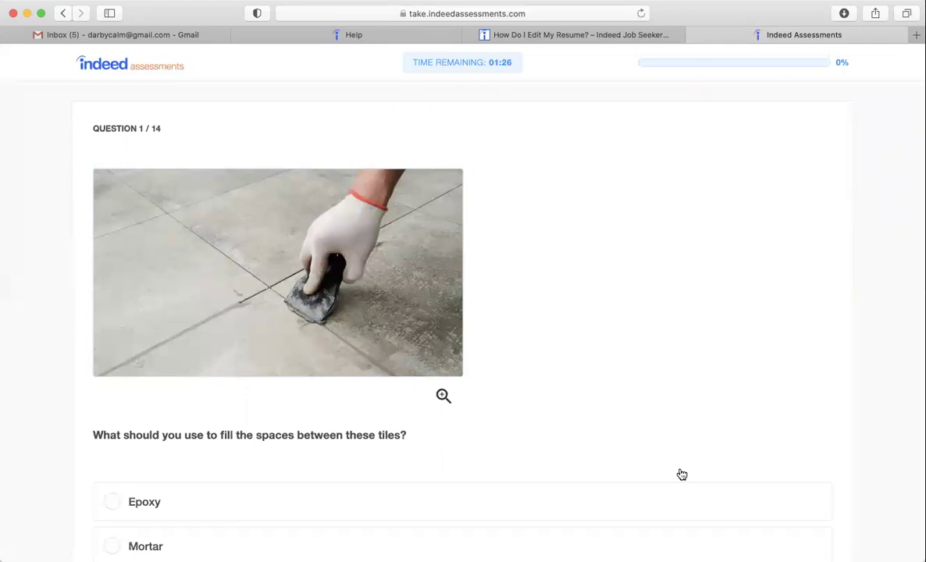
# Answer question 1 with Grout and question 2 with pushing the outlet's reset button
pyautogui.scroll(-2, 680, 473)
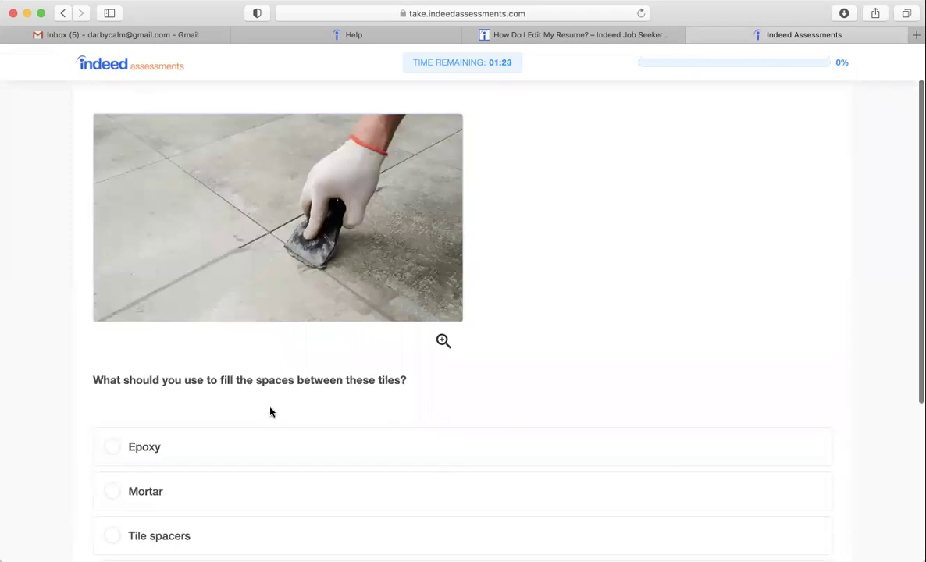
pyautogui.scroll(-4, 270, 412)
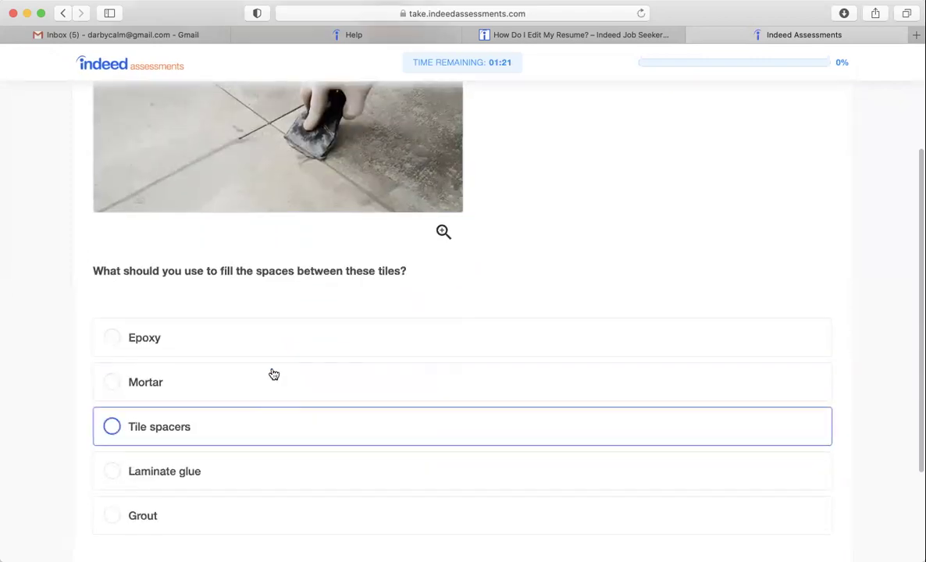
pyautogui.scroll(-2, 546, 192)
pyautogui.scroll(6, 545, 192)
pyautogui.scroll(2, 546, 192)
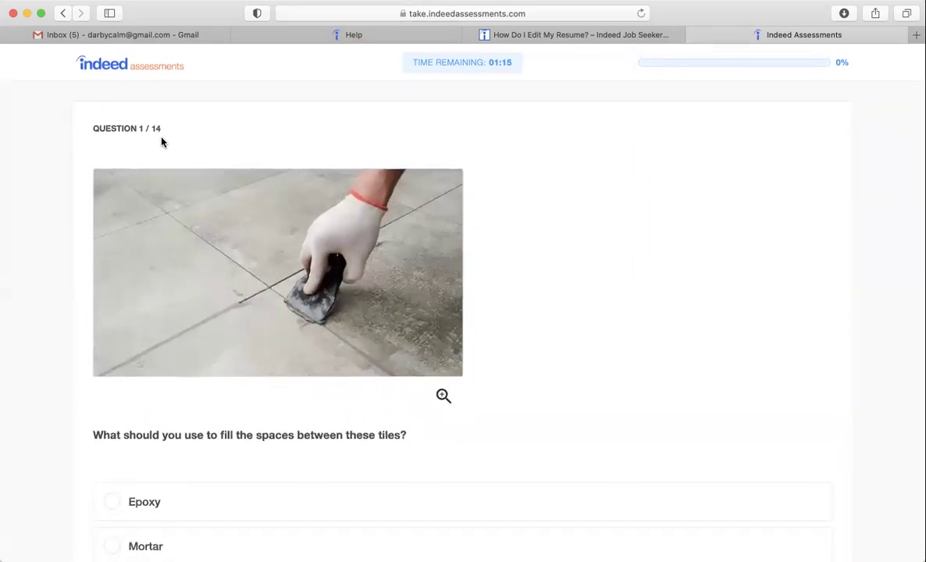
pyautogui.scroll(-3, 590, 369)
pyautogui.scroll(-5, 589, 369)
pyautogui.click(112, 446)
pyautogui.scroll(-2, 743, 531)
pyautogui.click(744, 510)
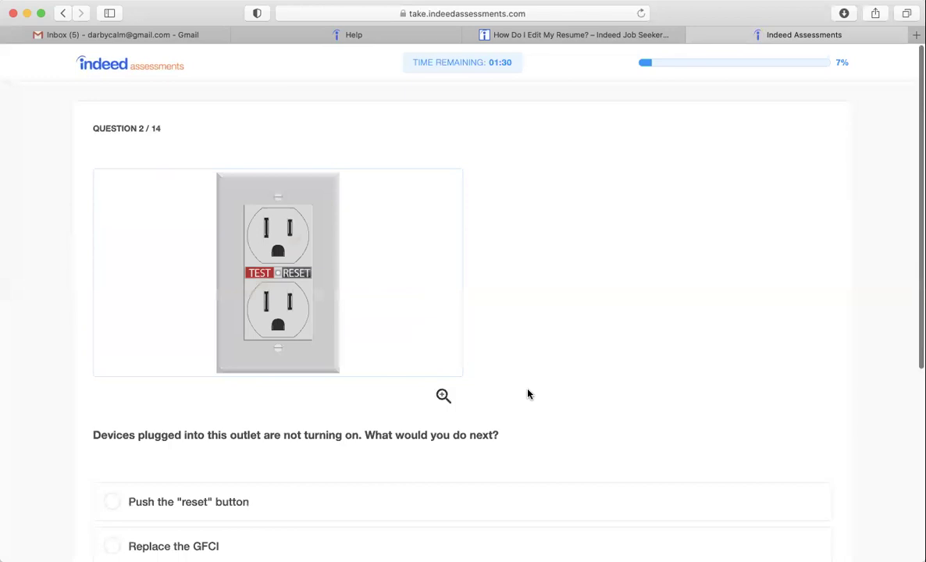
pyautogui.scroll(-4, 528, 395)
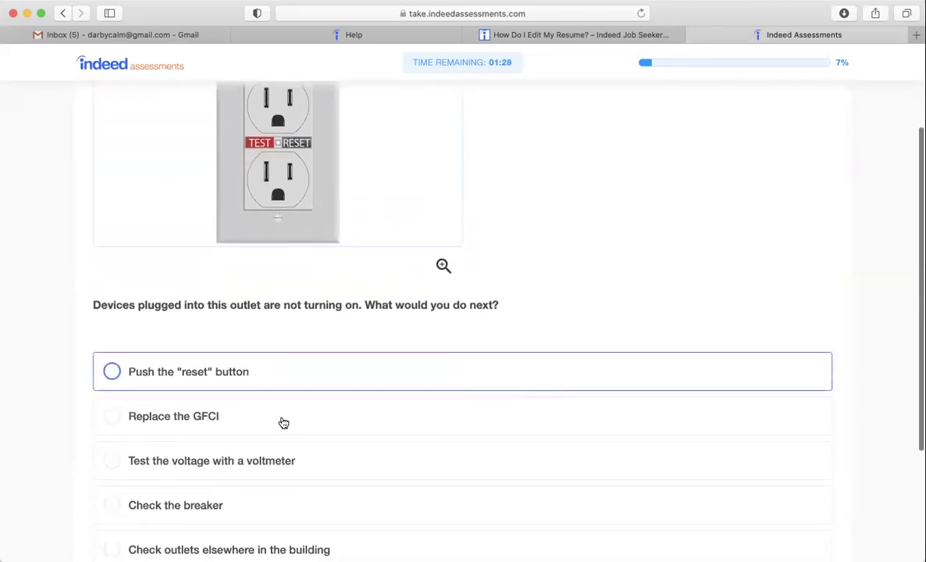
pyautogui.scroll(-2, 247, 445)
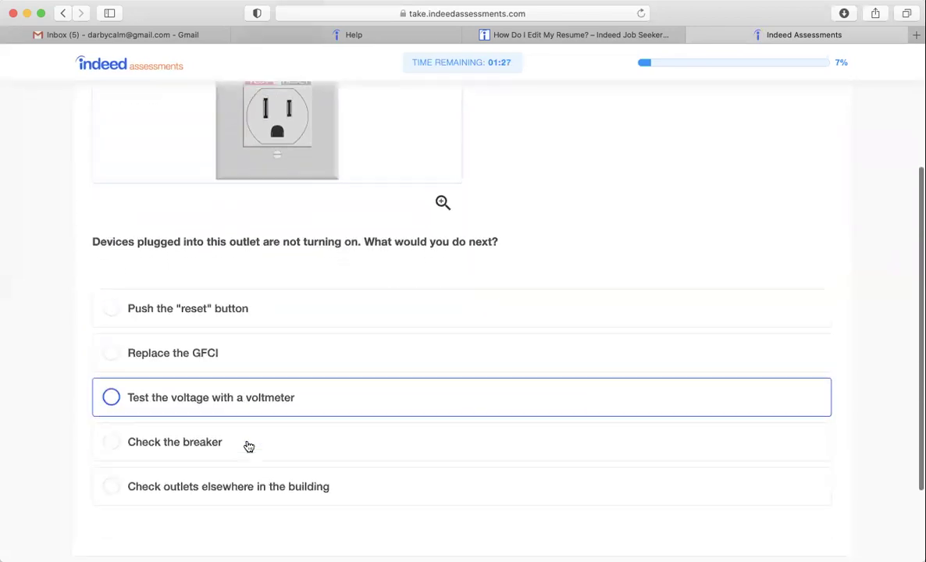
pyautogui.click(110, 310)
pyautogui.scroll(-3, 672, 449)
pyautogui.click(761, 503)
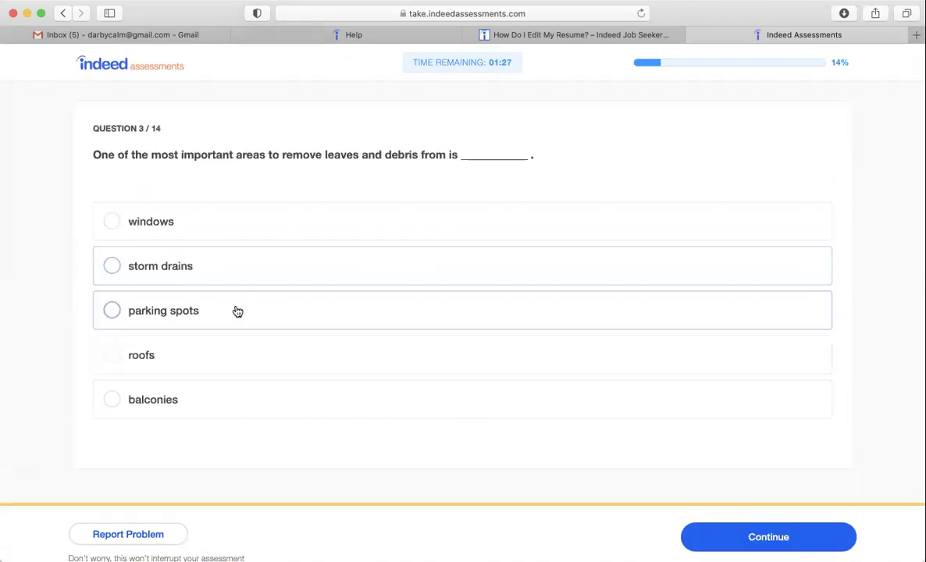
# Answer questions 3–5: storm drains, clog location E, and spackle for nail holes
pyautogui.click(113, 267)
pyautogui.click(725, 537)
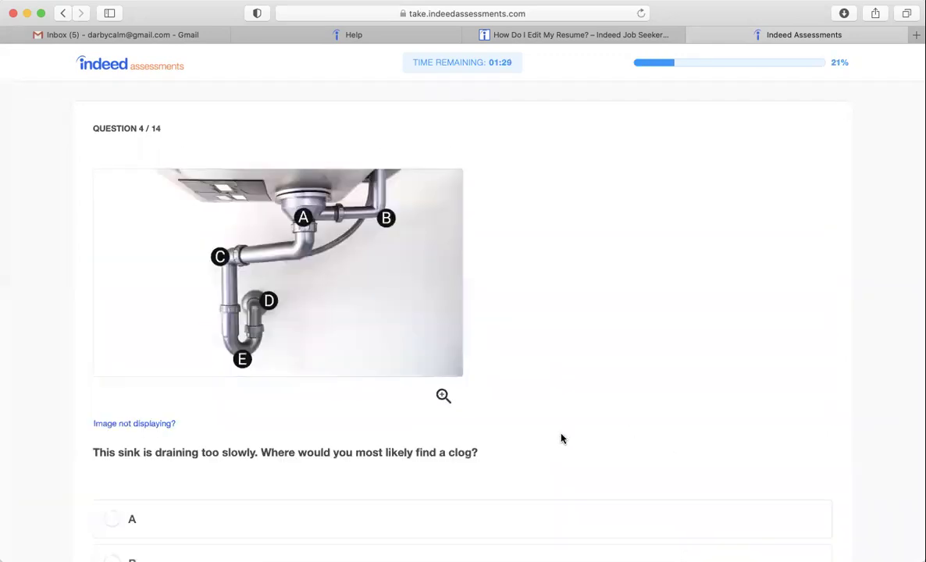
pyautogui.scroll(-2, 561, 438)
pyautogui.scroll(-3, 563, 432)
pyautogui.click(114, 500)
pyautogui.scroll(-3, 697, 435)
pyautogui.click(739, 508)
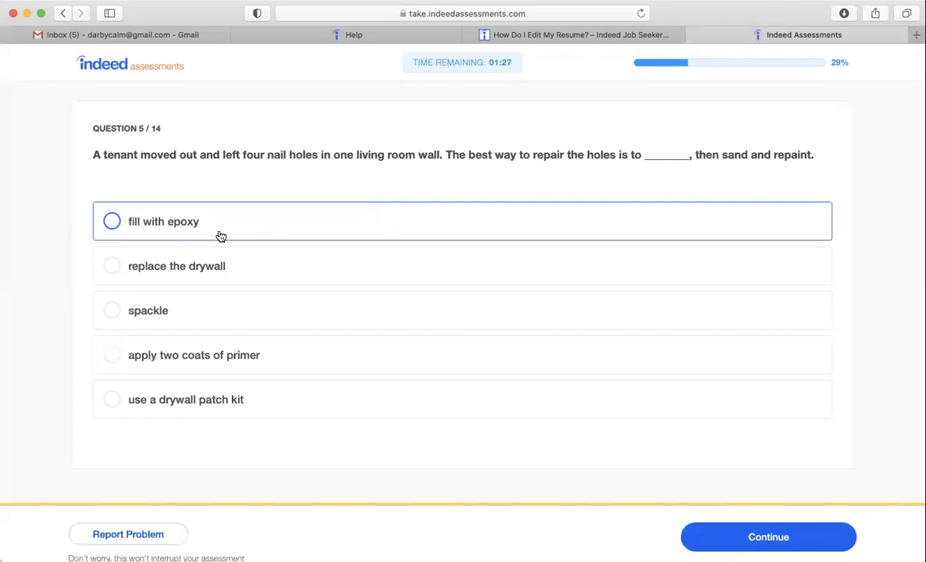
pyautogui.click(114, 310)
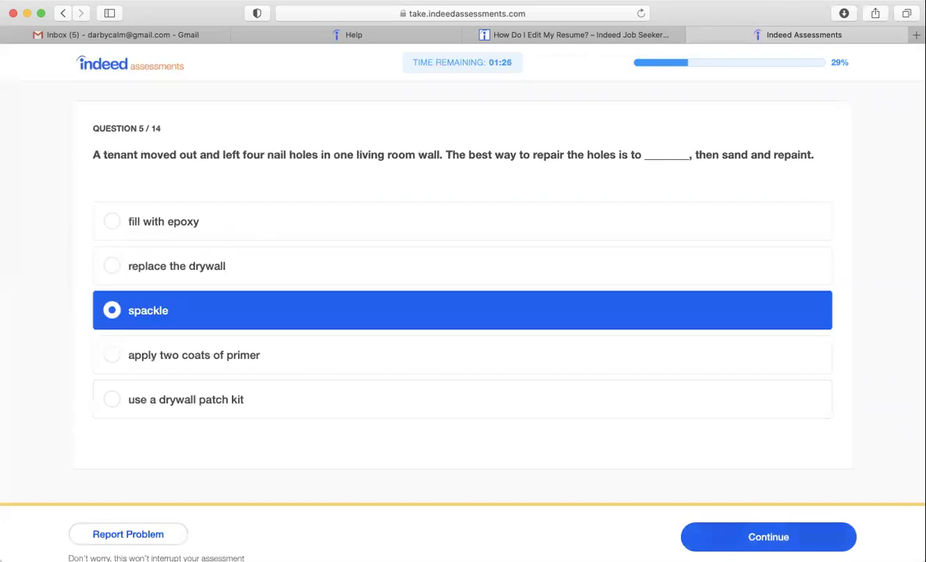
pyautogui.click(768, 536)
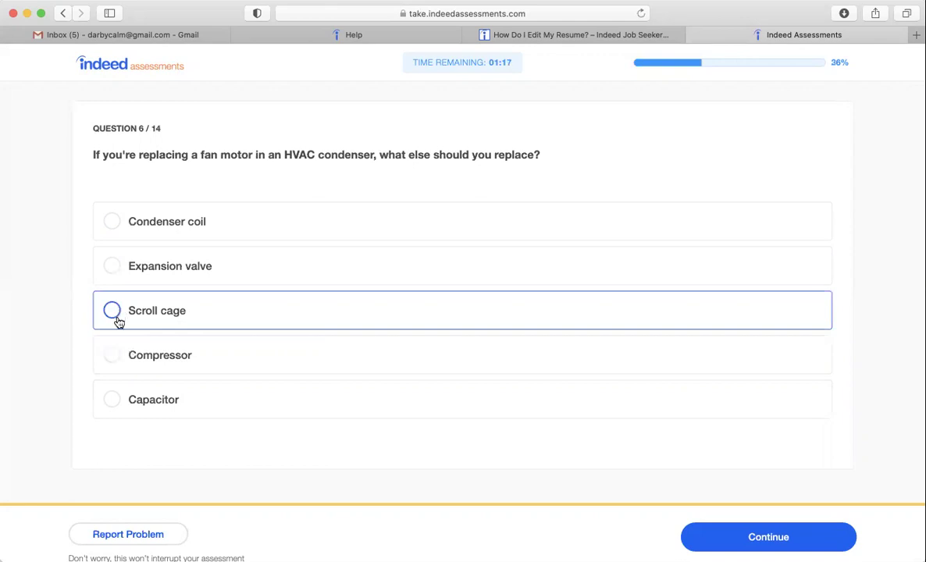
# Answer questions 6–8: Capacitor, Grease fire, and laundry room near washing machines
pyautogui.click(115, 402)
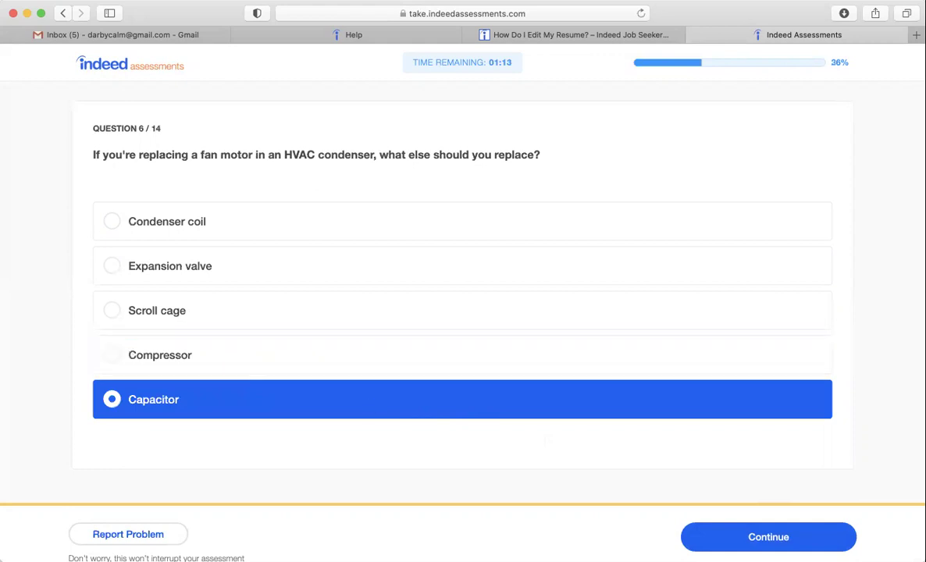
pyautogui.click(768, 537)
pyautogui.scroll(-3, 520, 424)
pyautogui.scroll(-1, 520, 423)
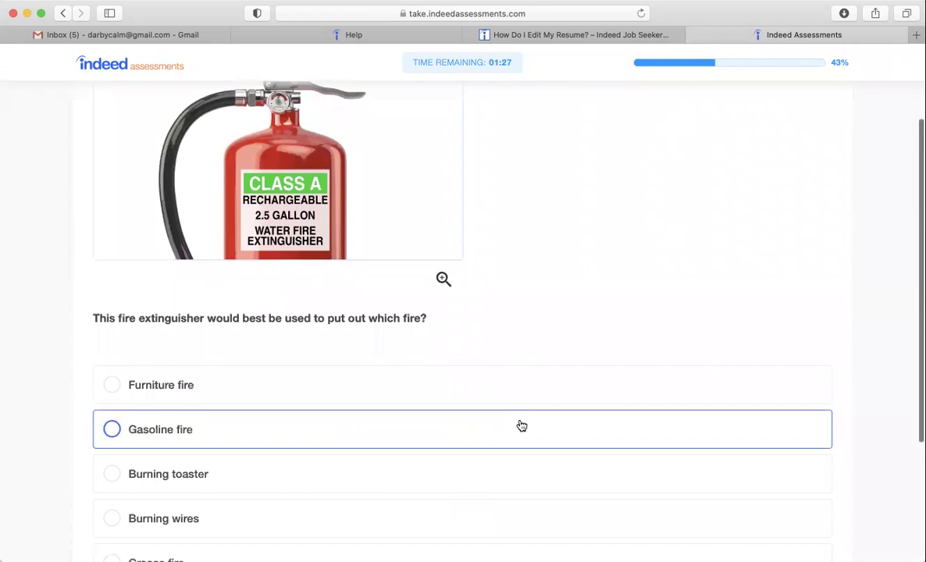
pyautogui.scroll(-3, 522, 426)
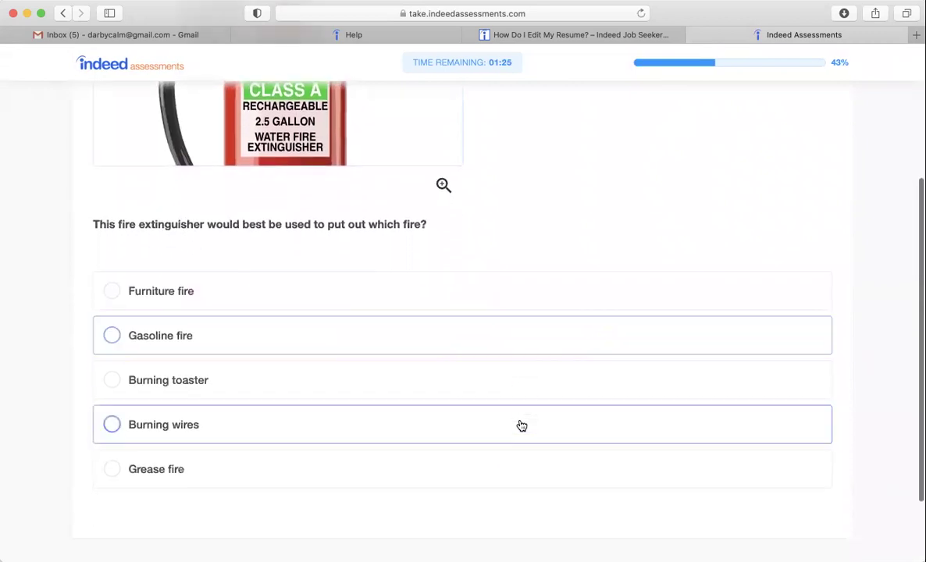
pyautogui.click(114, 470)
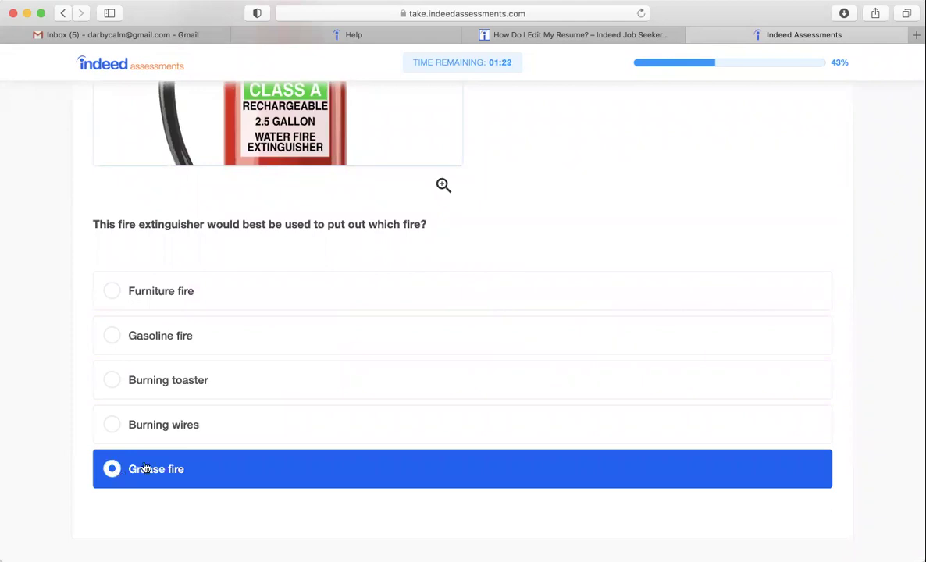
pyautogui.scroll(-2, 700, 487)
pyautogui.press('Return')
pyautogui.scroll(-3, 496, 480)
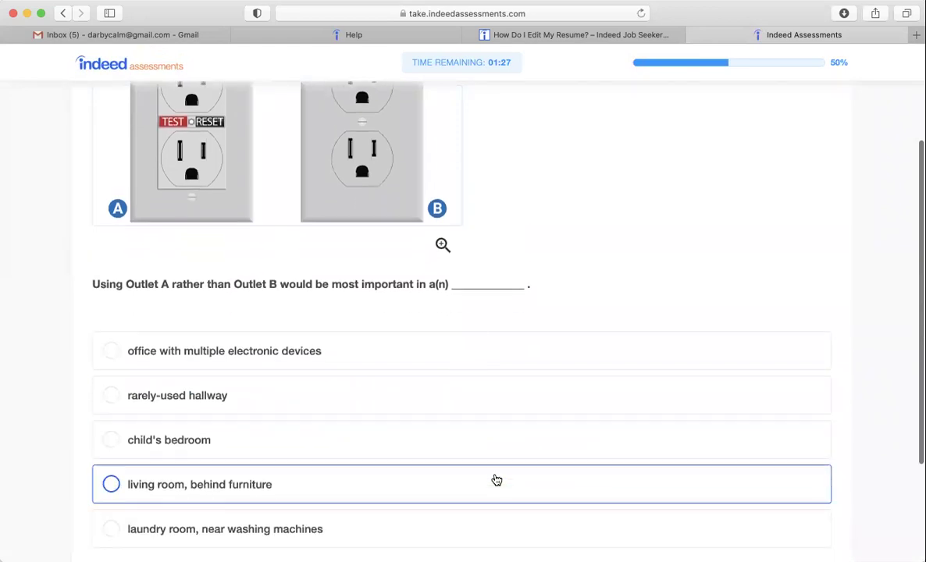
pyautogui.scroll(-1, 497, 479)
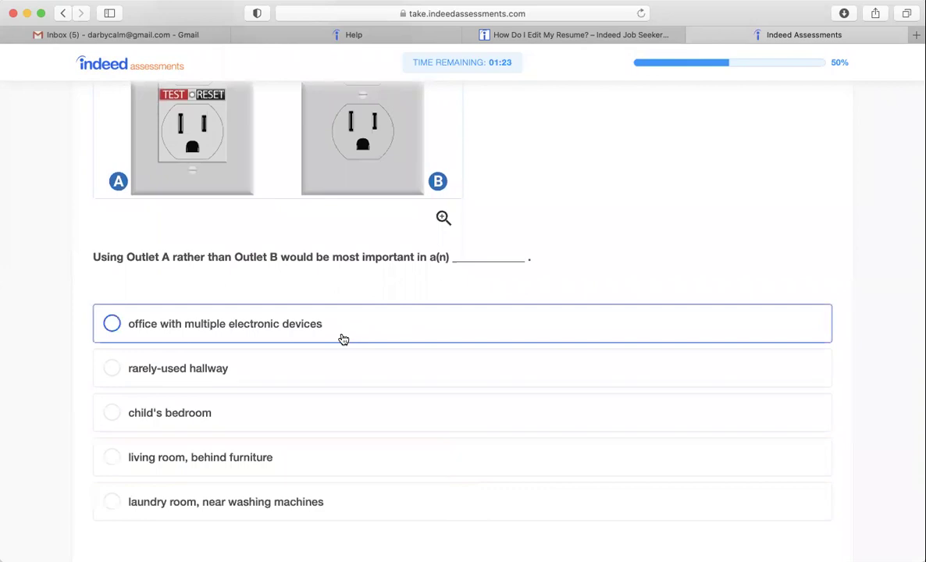
pyautogui.click(110, 507)
pyautogui.scroll(-3, 728, 531)
pyautogui.click(750, 502)
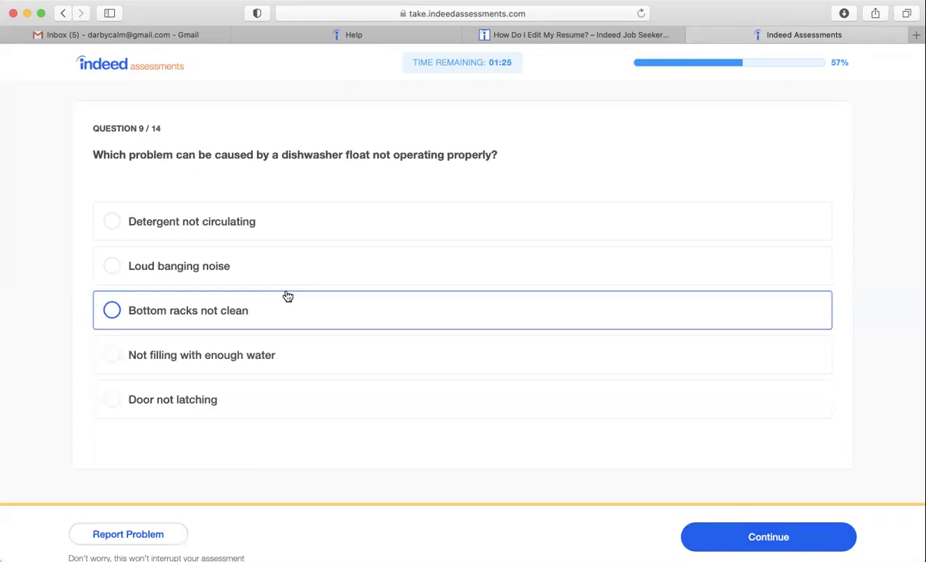
# Answer question 9 with not filling with enough water and question 10 with vacuuming the coils
pyautogui.click(125, 352)
pyautogui.click(768, 537)
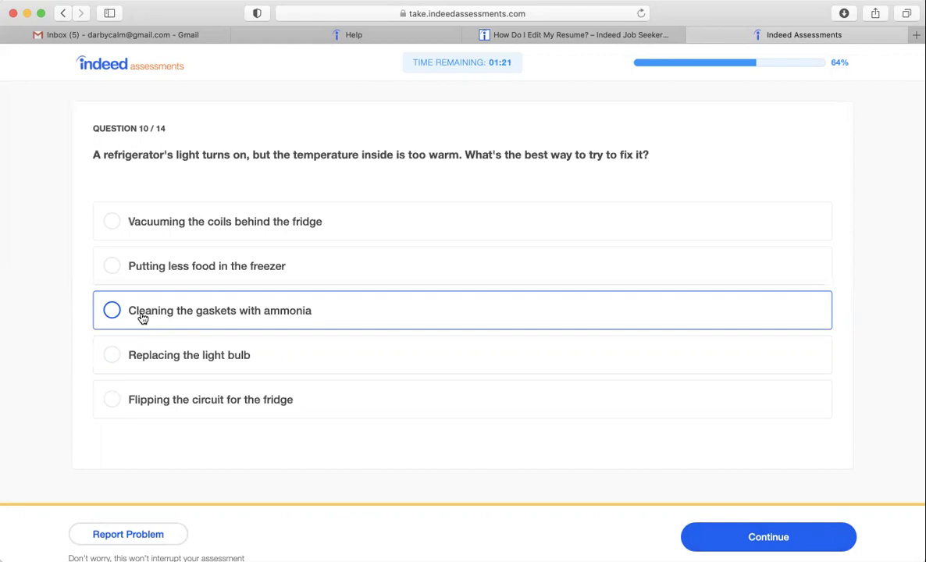
pyautogui.click(111, 221)
pyautogui.click(798, 537)
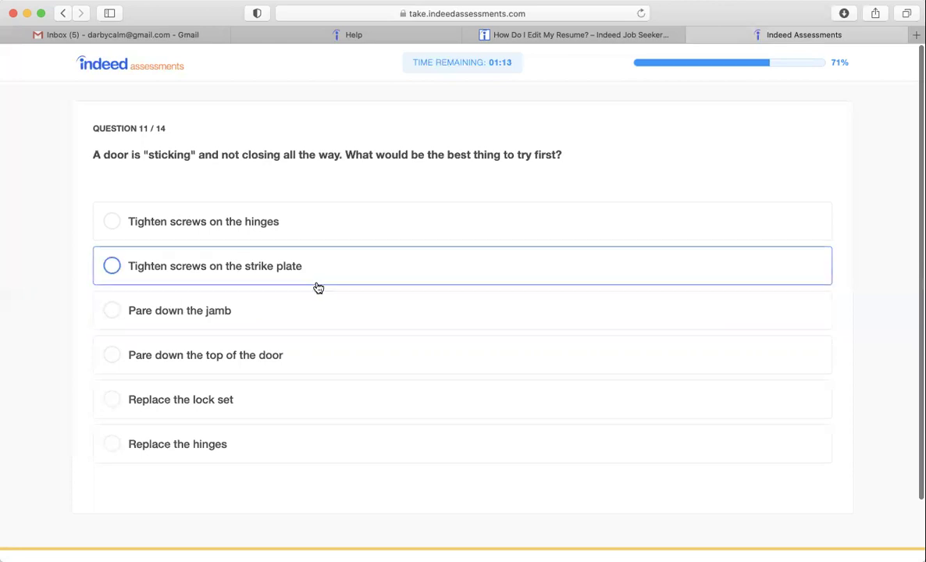
# Answer question 11 with paring down the jamb and question 12 with wrong type of tape
pyautogui.click(110, 314)
pyautogui.click(735, 512)
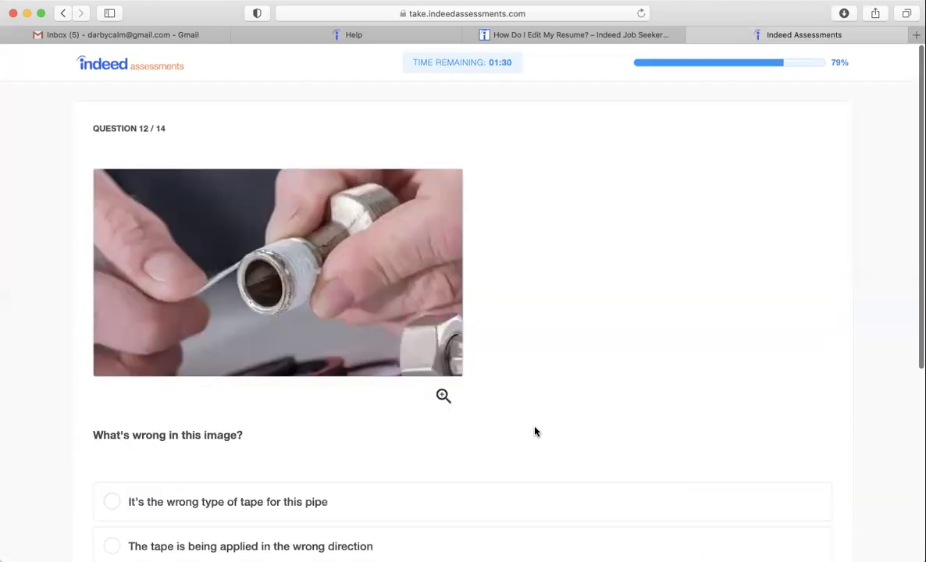
pyautogui.scroll(-3, 535, 431)
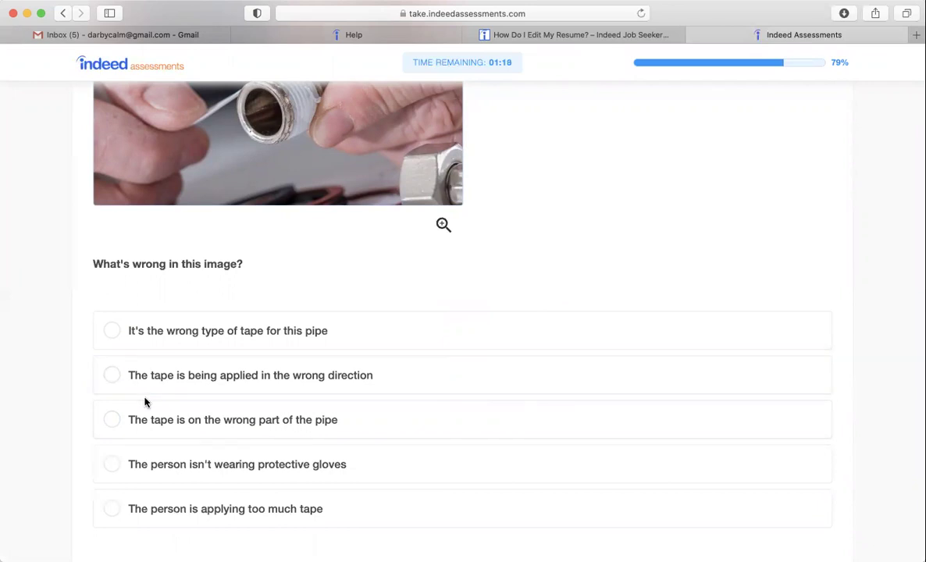
pyautogui.scroll(3, 144, 404)
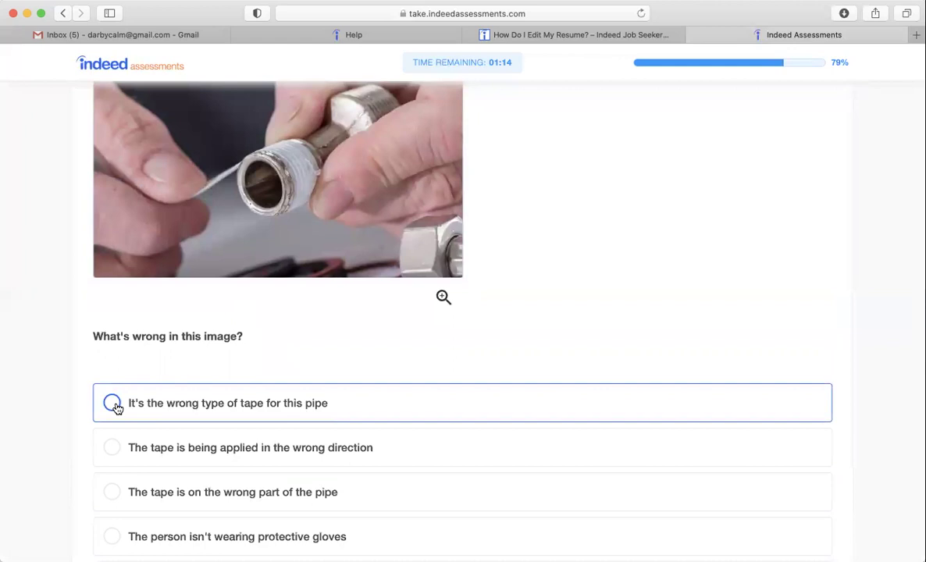
pyautogui.click(113, 403)
pyautogui.scroll(-4, 568, 469)
pyautogui.click(741, 511)
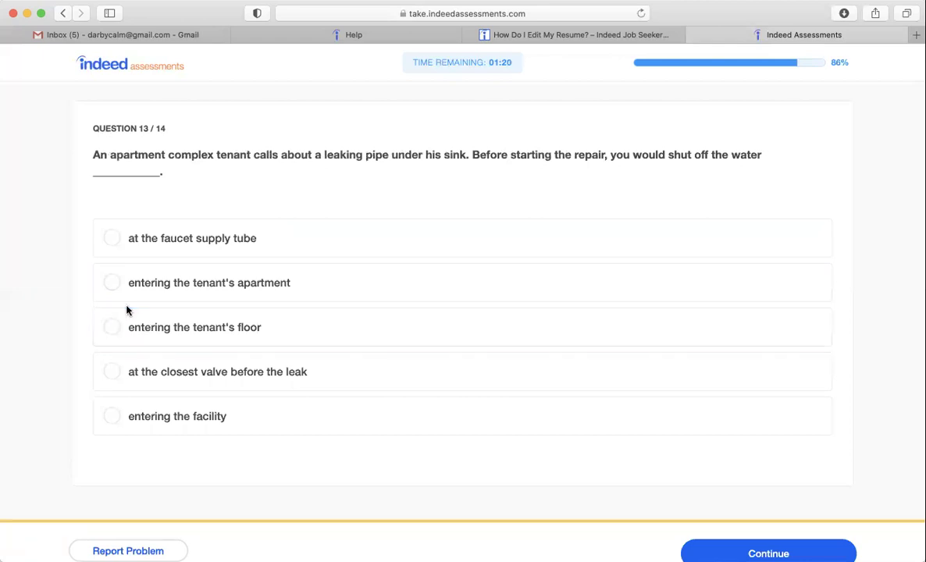
# Answer question 13 with shut off at the closest valve and question 14 with servicing individual rooms
pyautogui.click(111, 372)
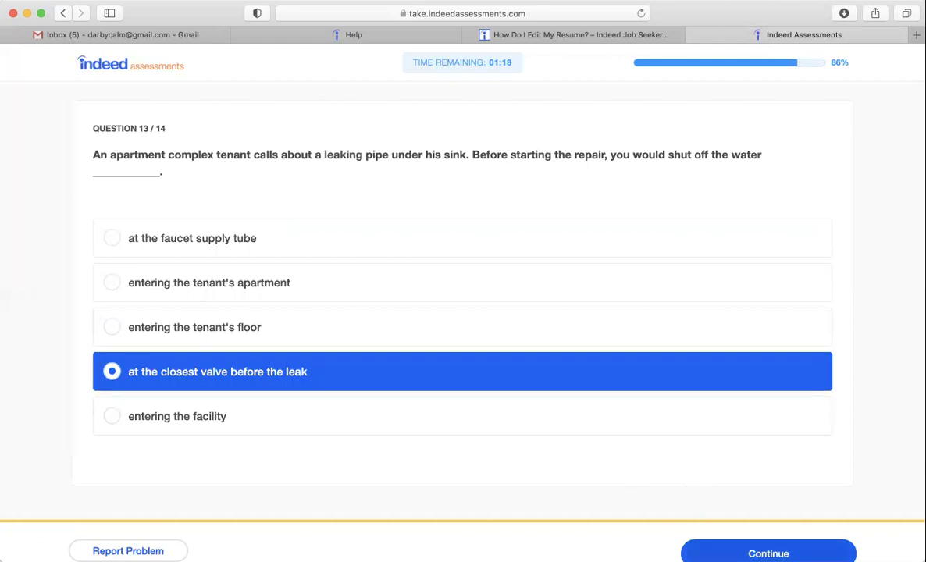
pyautogui.click(767, 553)
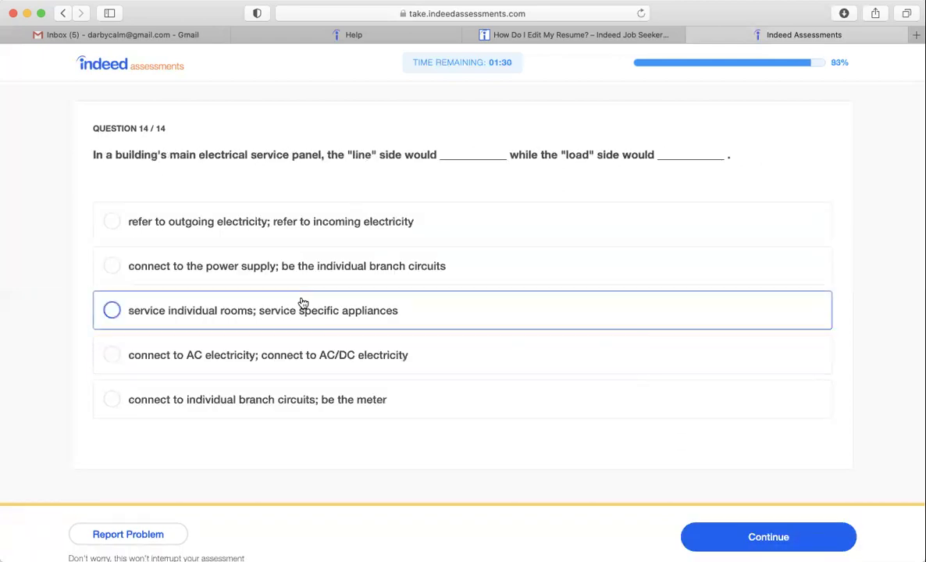
pyautogui.click(113, 310)
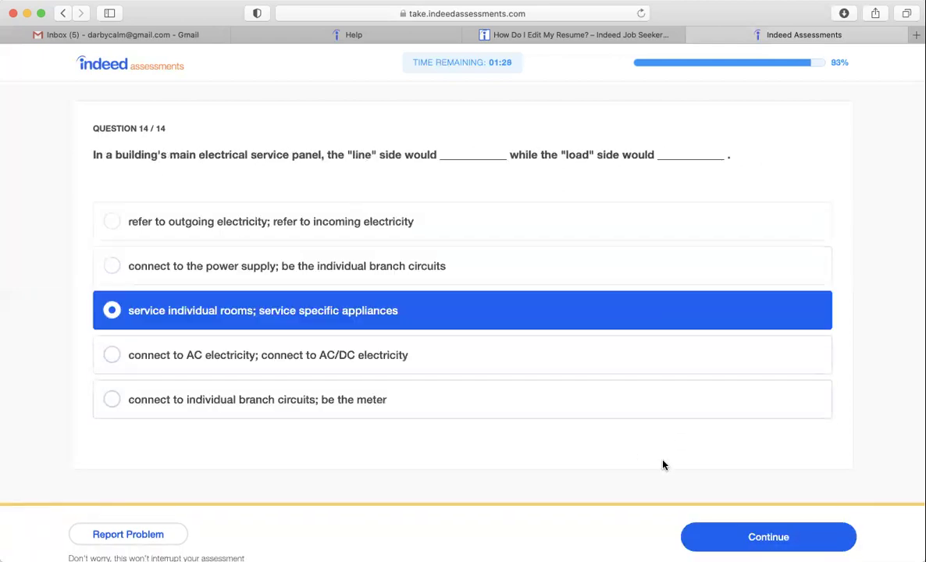
pyautogui.click(733, 538)
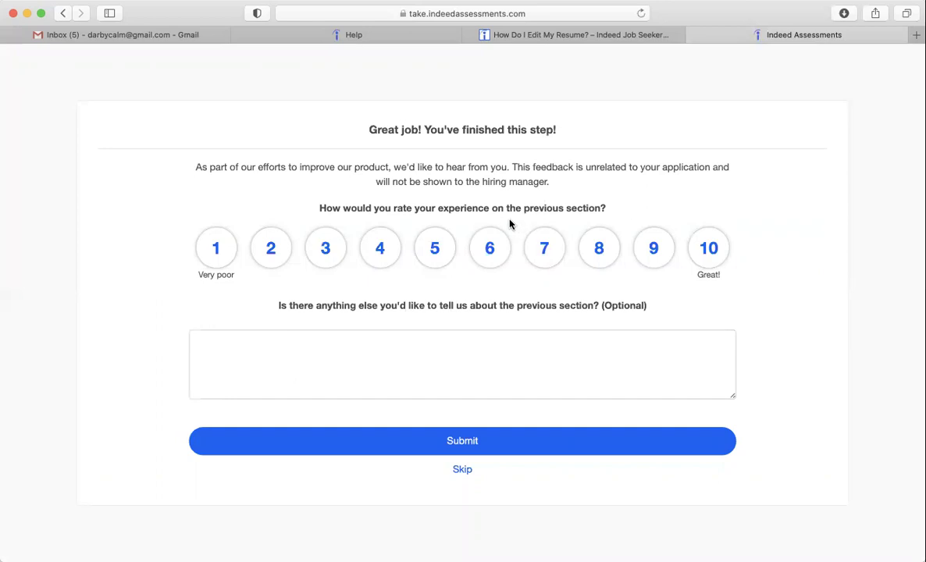
# Rate the assessment experience 8 out of 10 and submit the feedback
pyautogui.click(600, 249)
pyautogui.click(463, 442)
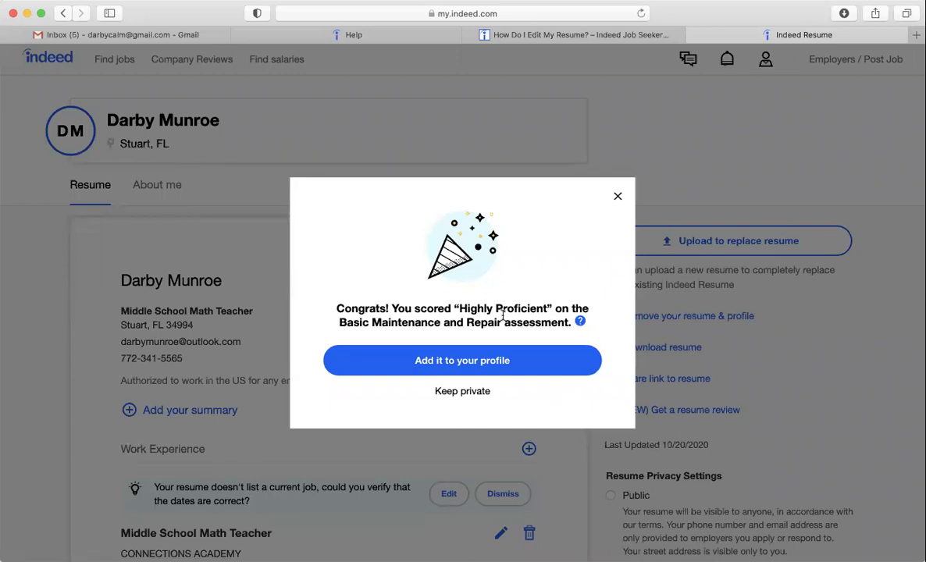
pyautogui.moveTo(581, 322)
# Add the Basic Maintenance and Repair score to the profile
pyautogui.click(478, 365)
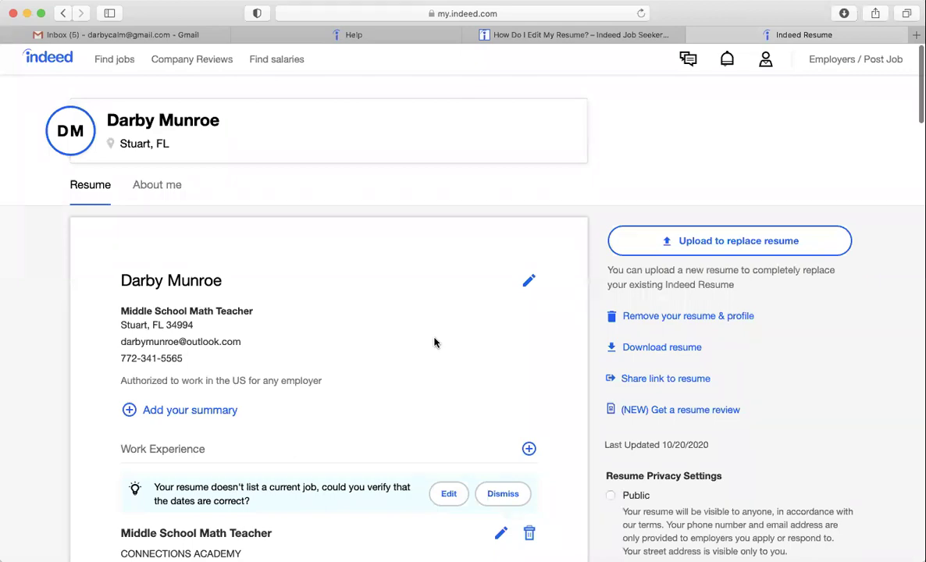
pyautogui.scroll(-10, 435, 343)
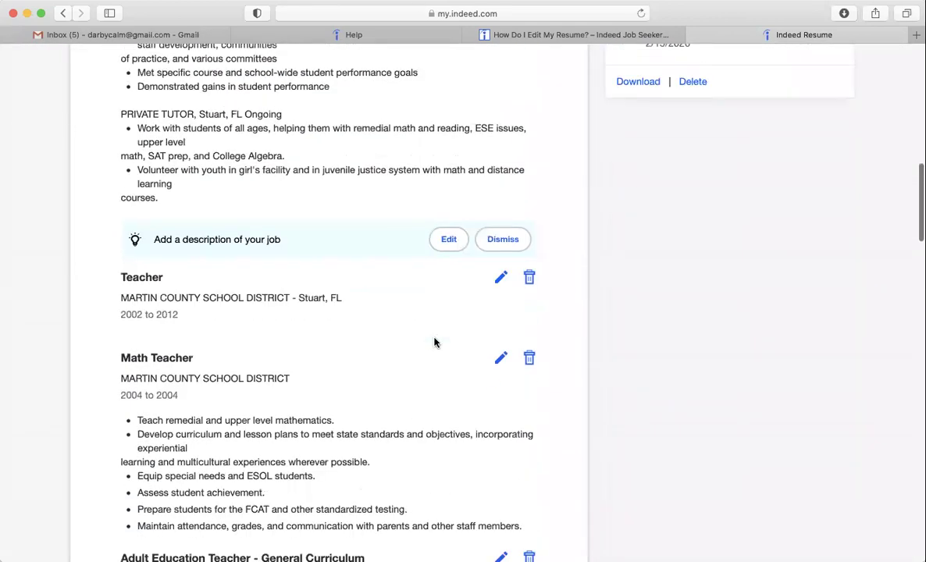
pyautogui.scroll(-10, 435, 342)
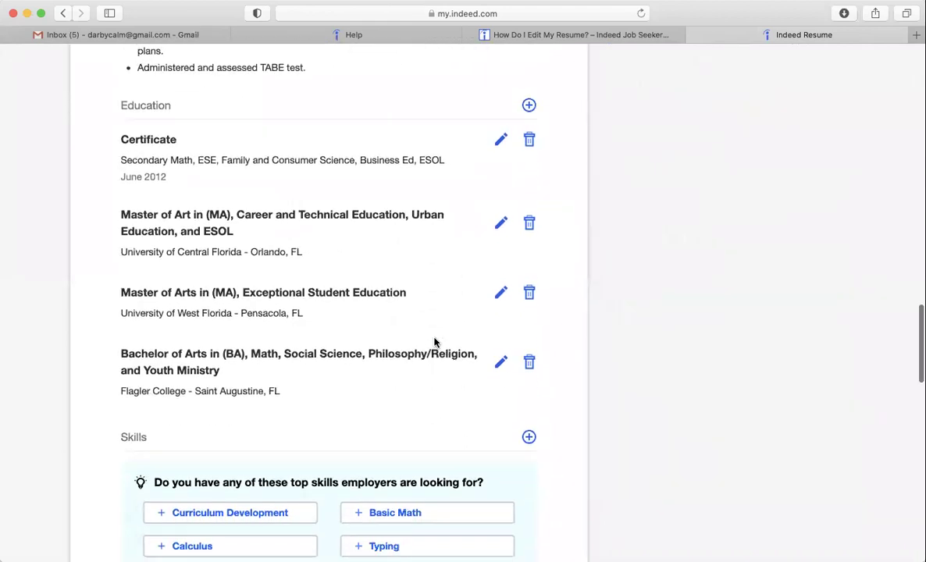
pyautogui.scroll(-2, 434, 343)
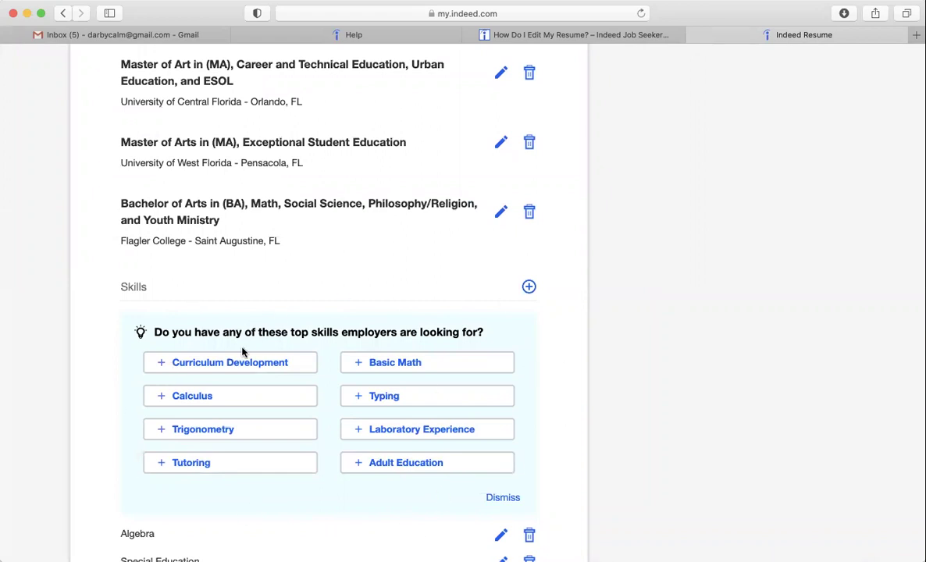
# Add Tutoring and Adult Education to the resume skills and check the Assessments section
pyautogui.click(173, 467)
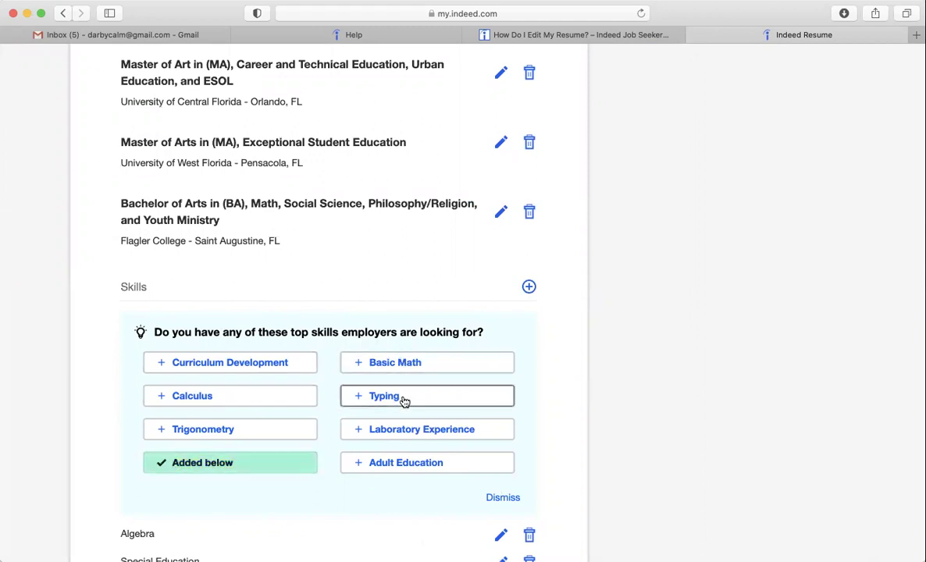
pyautogui.click(413, 465)
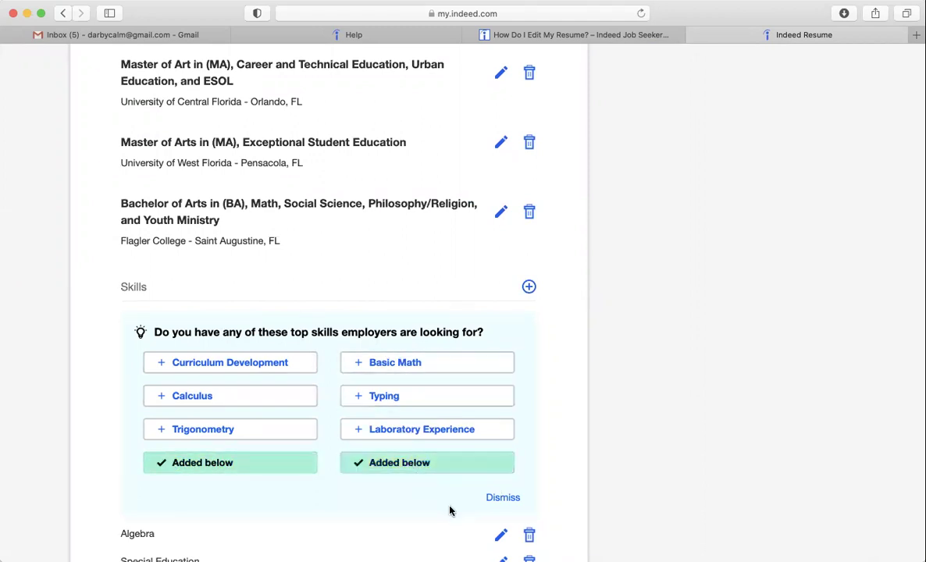
pyautogui.scroll(-2, 450, 511)
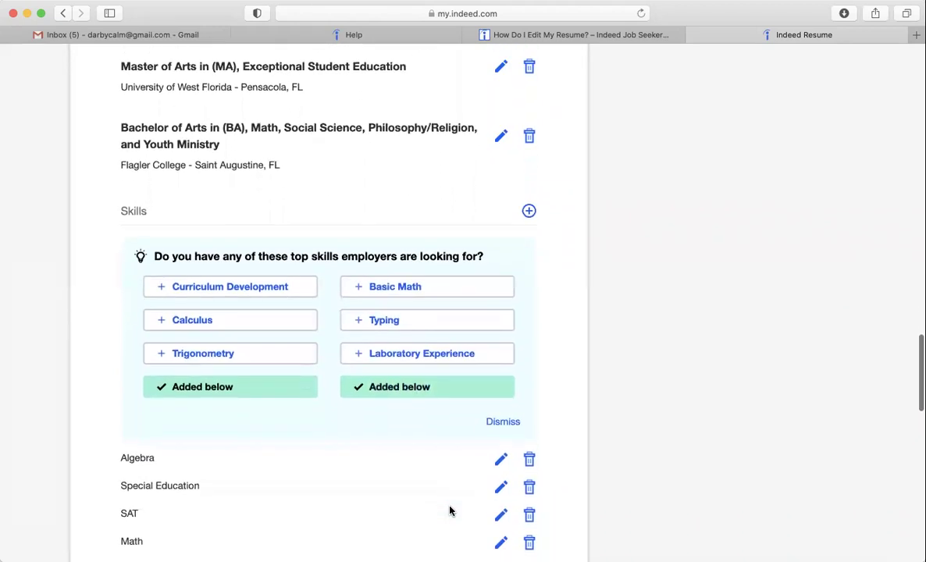
pyautogui.scroll(-8, 407, 450)
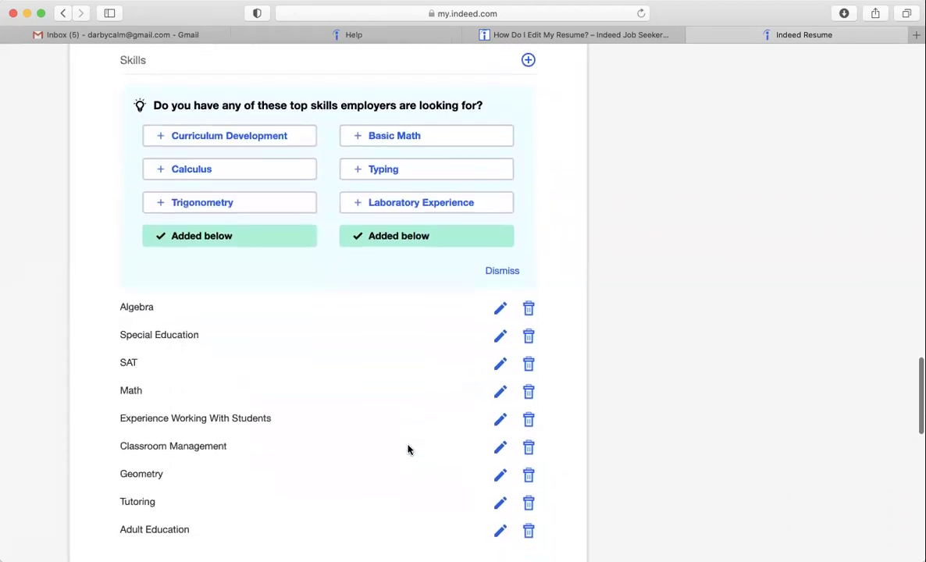
pyautogui.scroll(-1, 408, 449)
pyautogui.scroll(-8, 382, 364)
pyautogui.scroll(-9, 382, 365)
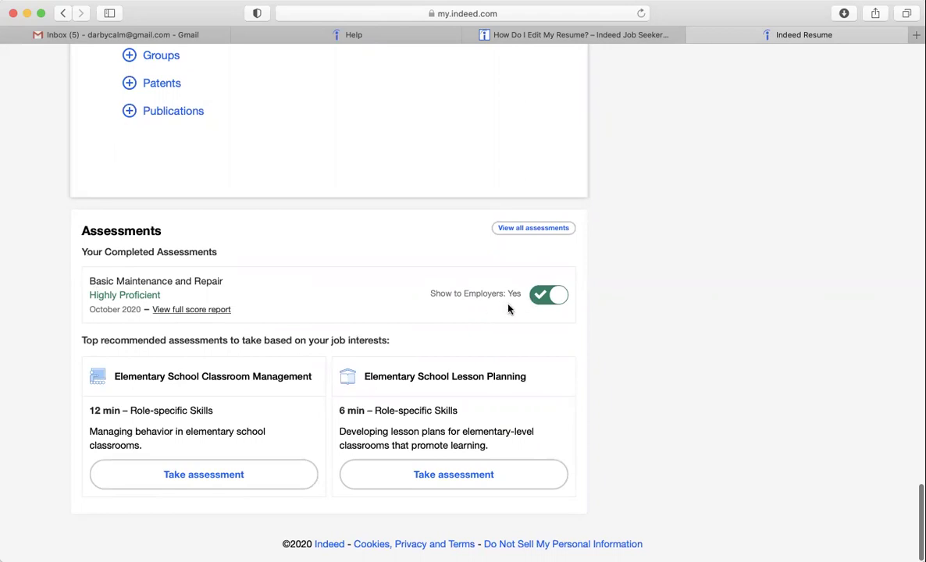
pyautogui.click(219, 309)
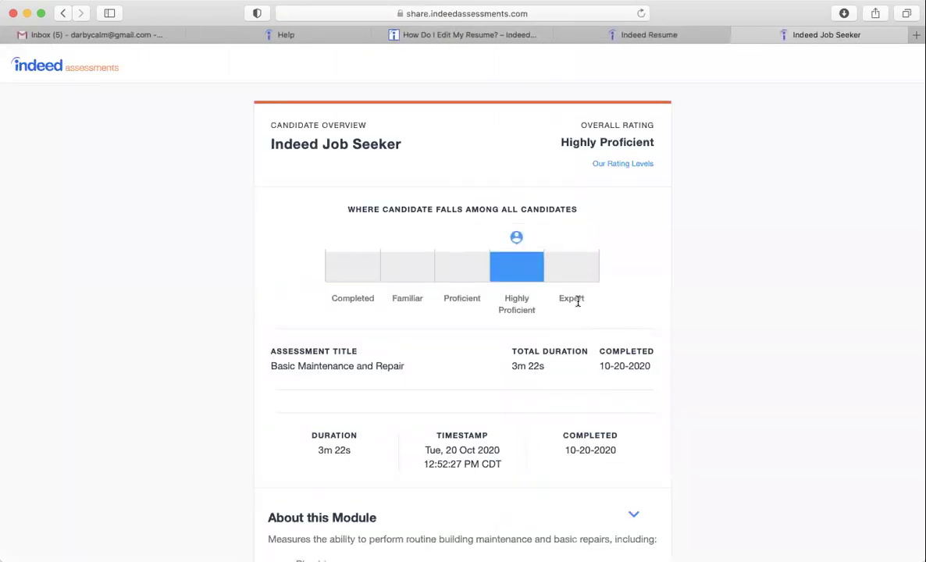
pyautogui.scroll(-3, 633, 304)
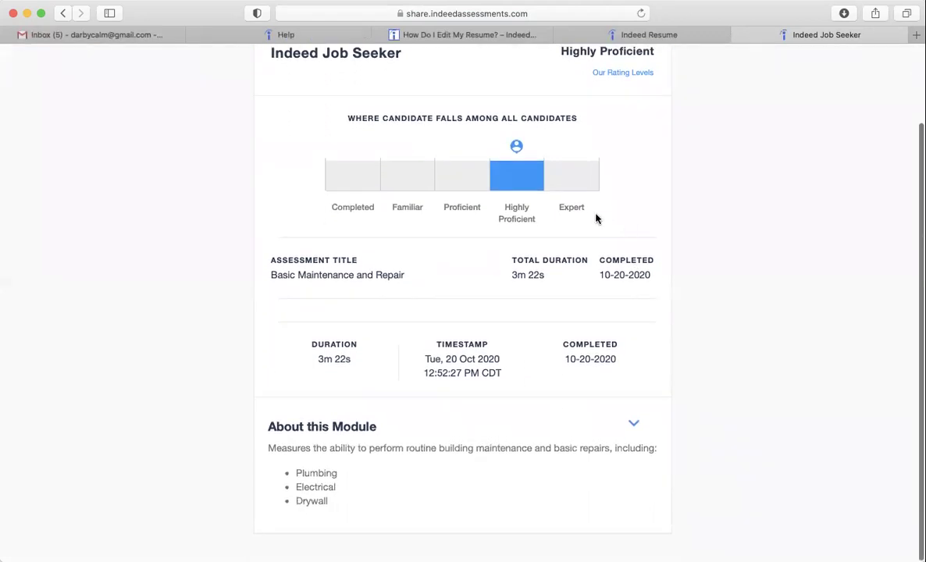
pyautogui.scroll(1, 619, 221)
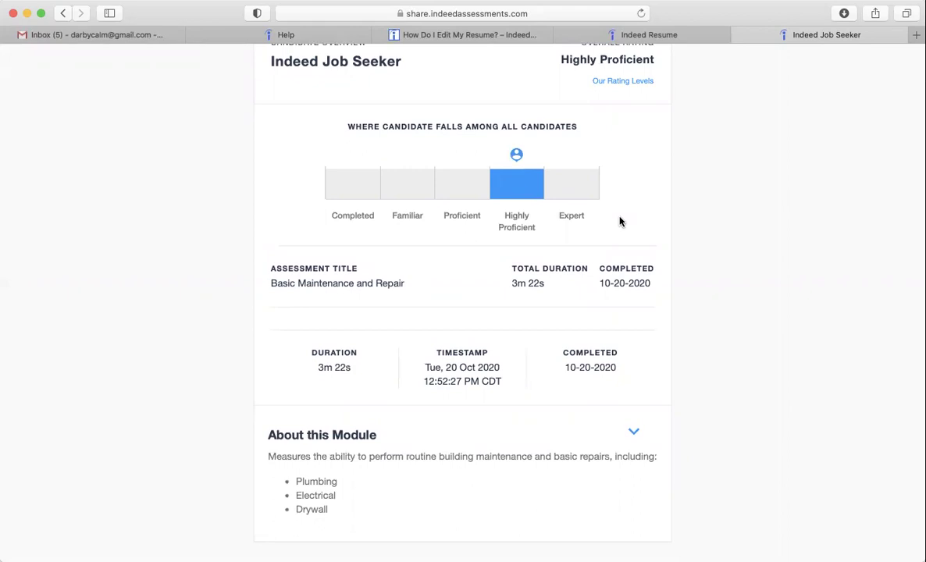
pyautogui.click(634, 30)
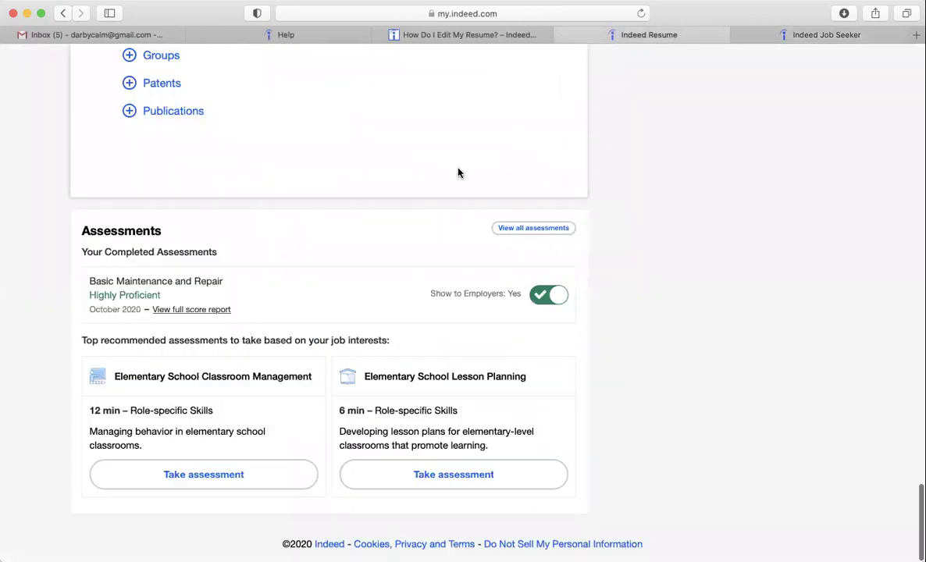
# Filter all assessments to the Role-specific Skills category and browse tests like Hairstylist Skills and Recruiting
pyautogui.click(518, 228)
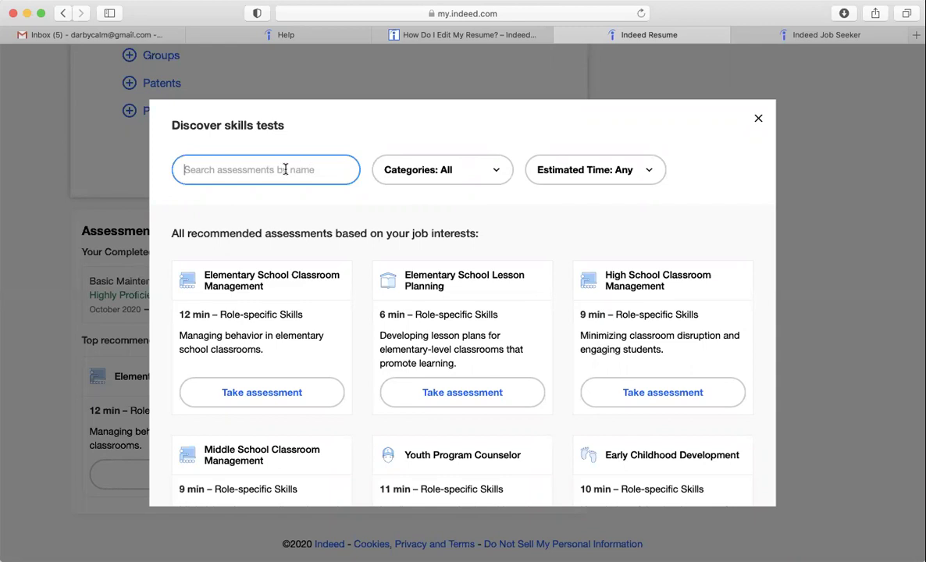
pyautogui.click(498, 171)
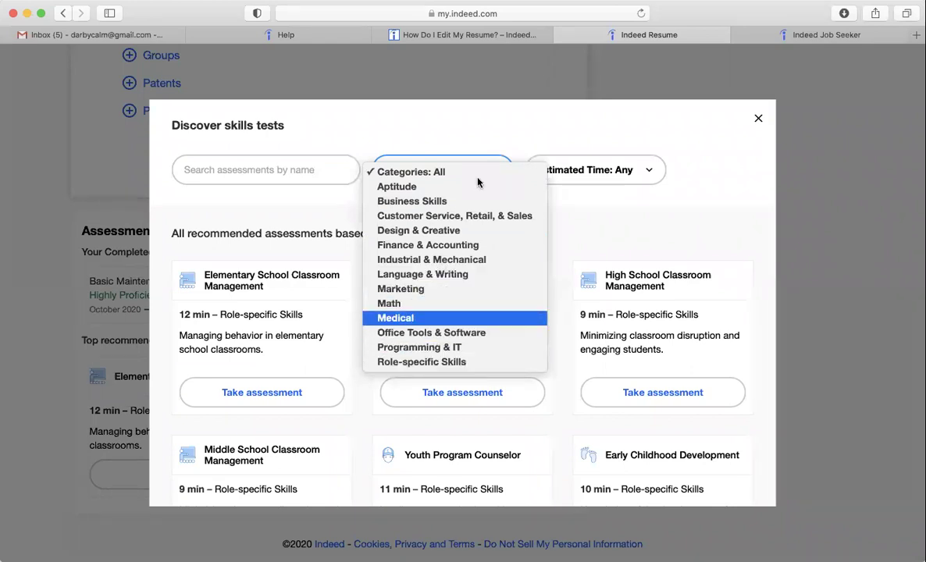
pyautogui.click(412, 363)
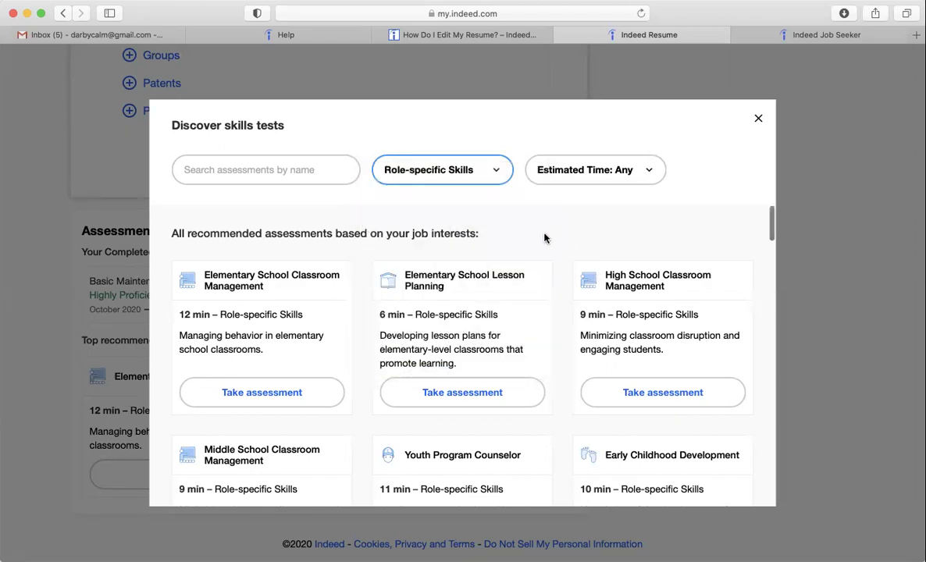
pyautogui.scroll(-5, 544, 238)
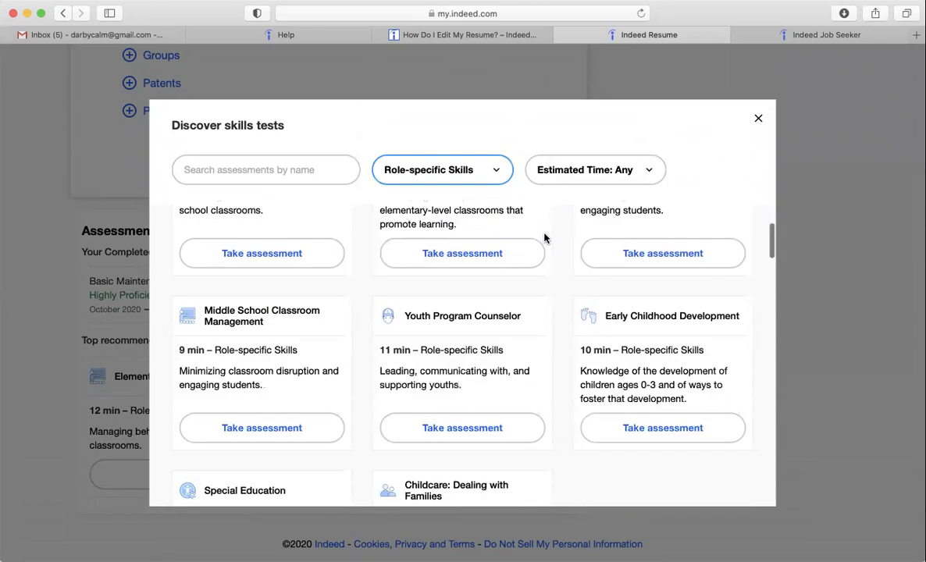
pyautogui.scroll(-8, 544, 238)
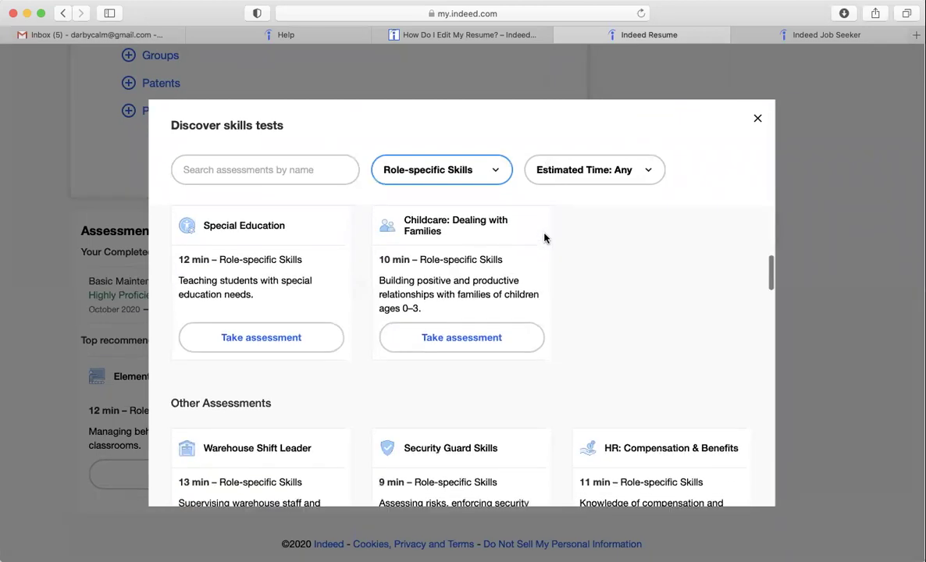
pyautogui.scroll(-7, 544, 238)
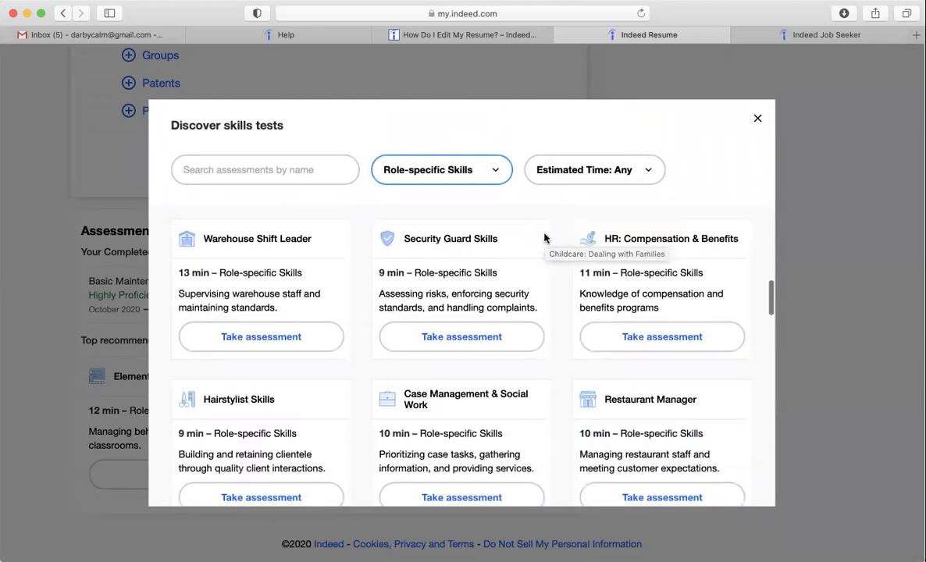
pyautogui.scroll(-4, 544, 238)
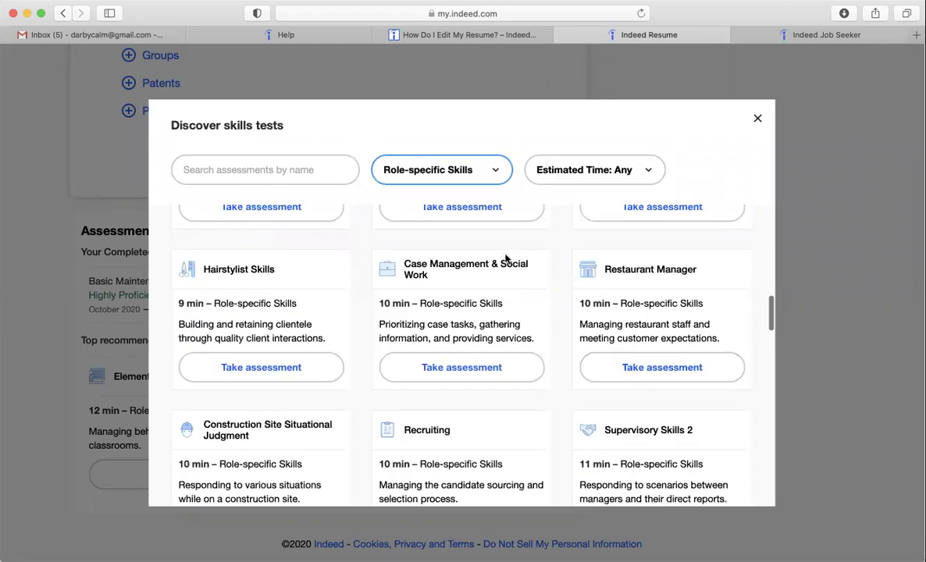